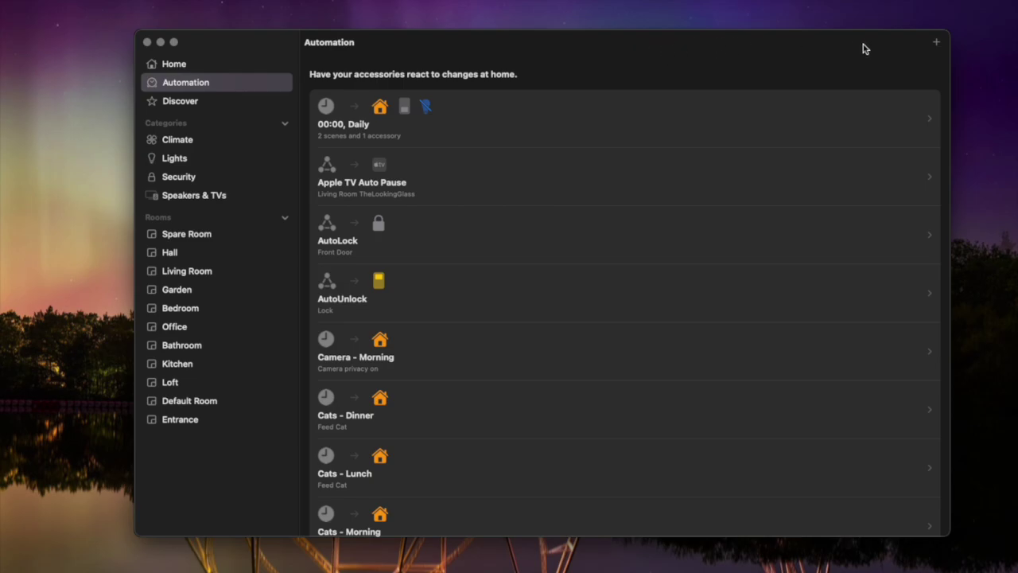
Create a sensor automation that triggers when the Living Room Occupancy Sensor stops detecting occupancy.
{"action": "left_click", "coordinate": [936, 44]}
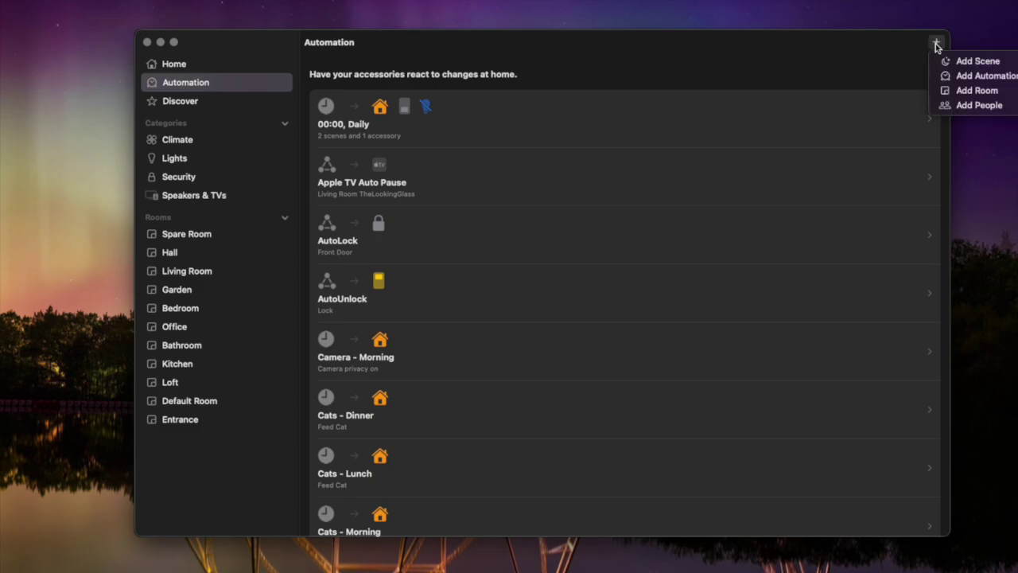
{"action": "left_click", "coordinate": [960, 75]}
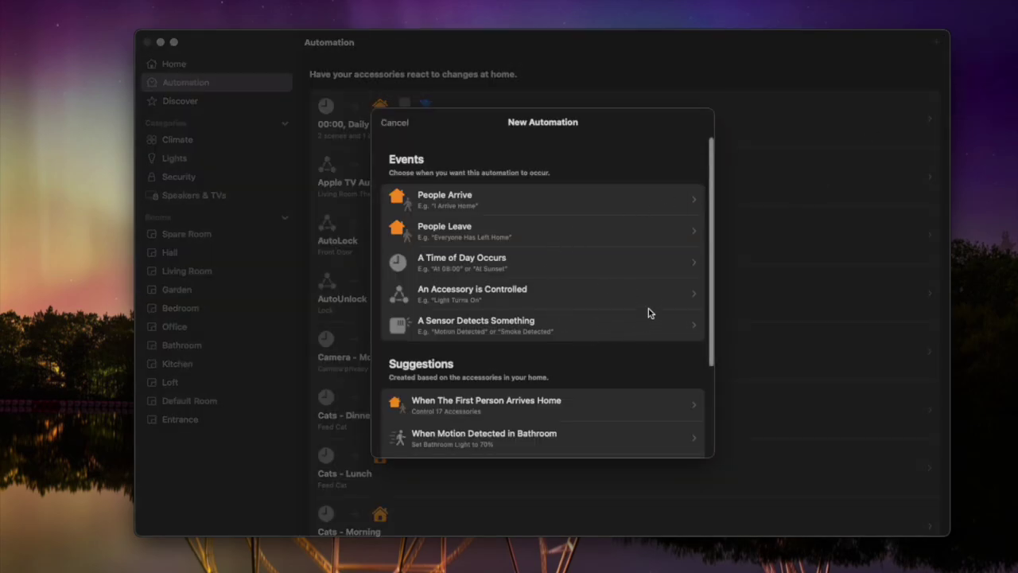
{"action": "left_click", "coordinate": [576, 333]}
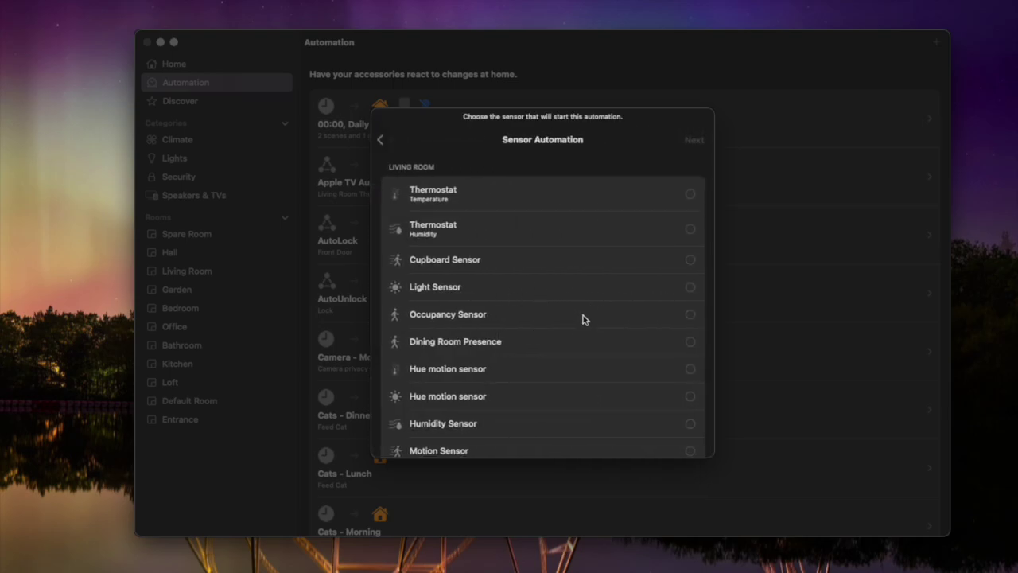
{"action": "left_click", "coordinate": [579, 318]}
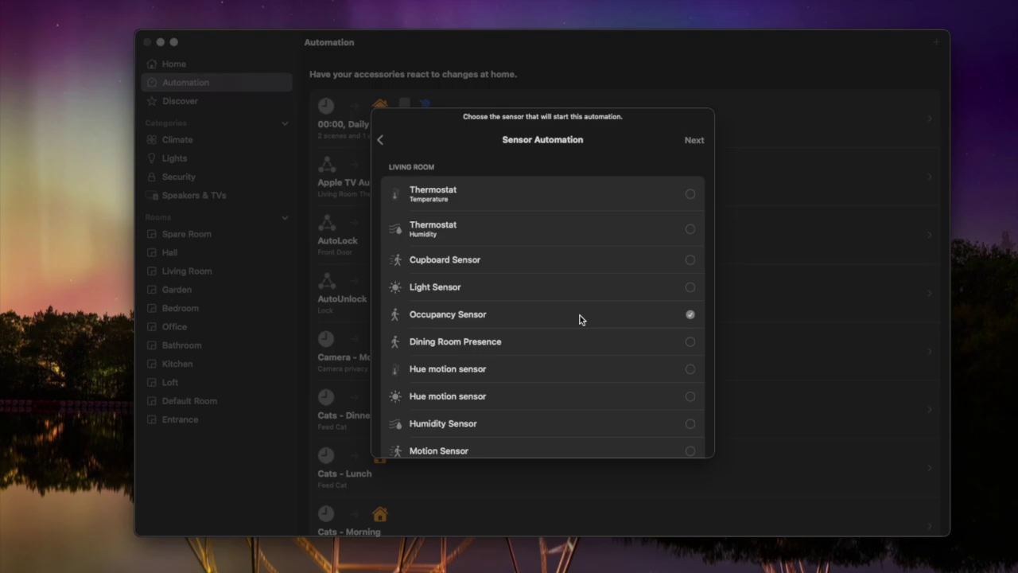
{"action": "left_click", "coordinate": [692, 140]}
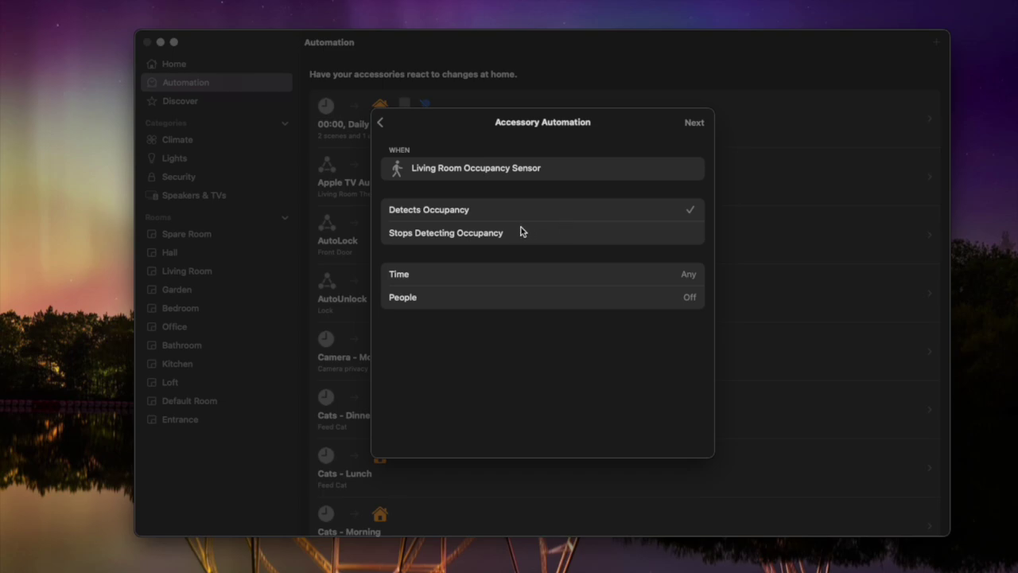
{"action": "left_click", "coordinate": [525, 232]}
{"action": "left_click", "coordinate": [694, 123]}
Convert the automation's actions to a shortcut instead of choosing scenes or accessories.
{"action": "scroll", "coordinate": [628, 251], "scroll_direction": "down", "scroll_amount": 4}
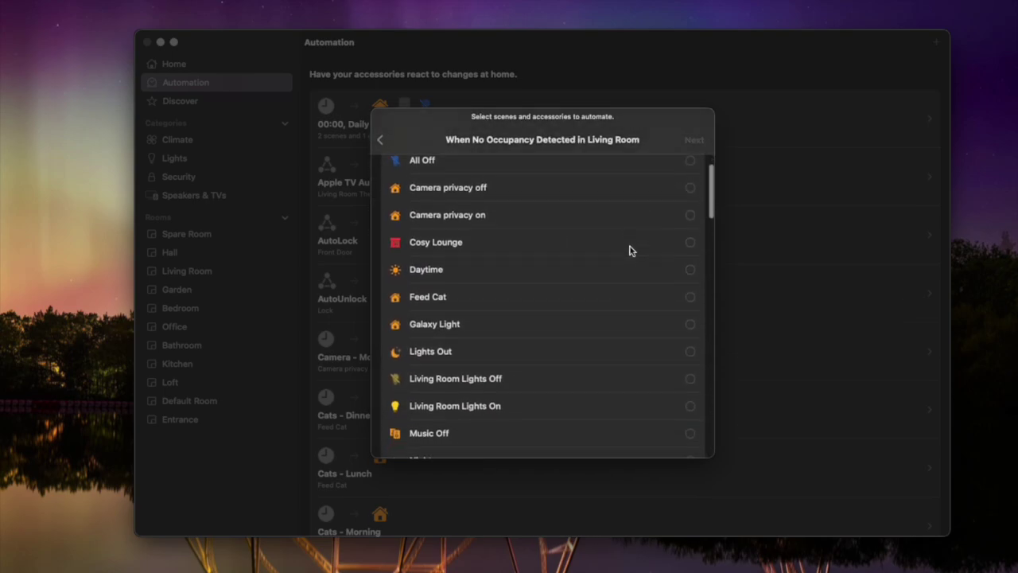
{"action": "scroll", "coordinate": [554, 277], "scroll_direction": "down", "scroll_amount": 20}
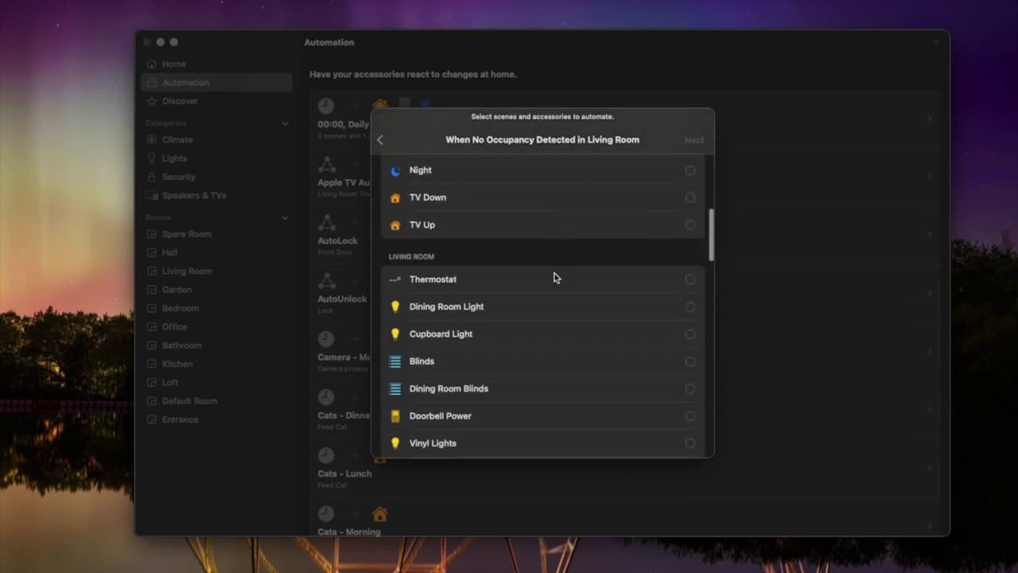
{"action": "scroll", "coordinate": [554, 277], "scroll_direction": "down", "scroll_amount": 10}
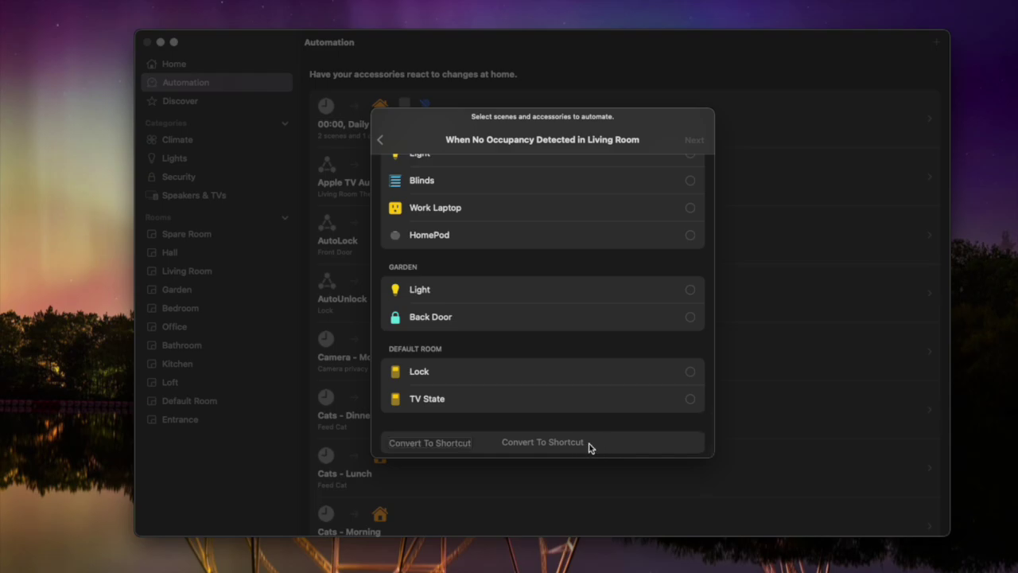
{"action": "left_click", "coordinate": [595, 446]}
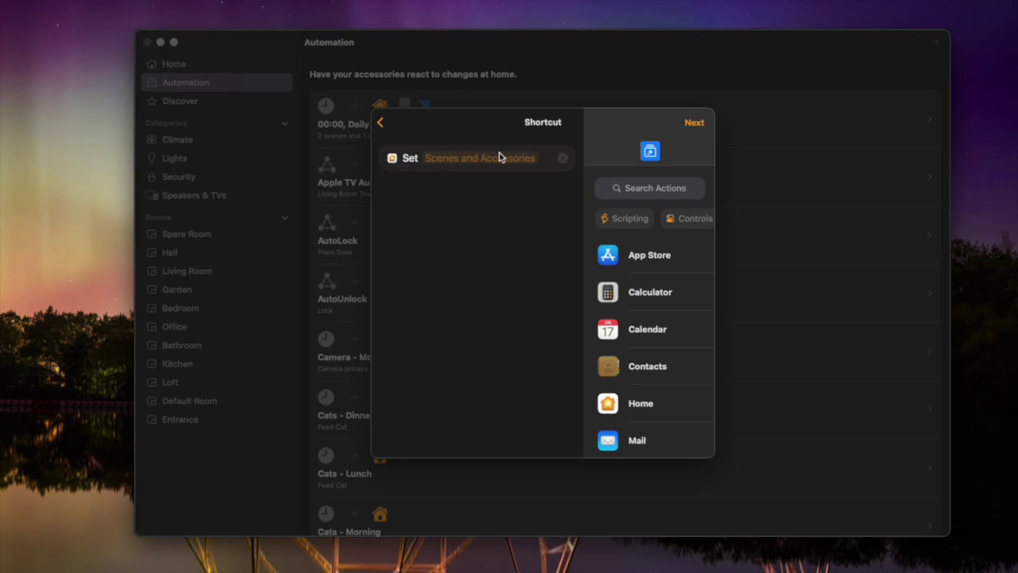
Search the actions for "delay", add the Wait action and place it above the Set action.
{"action": "left_click", "coordinate": [644, 190]}
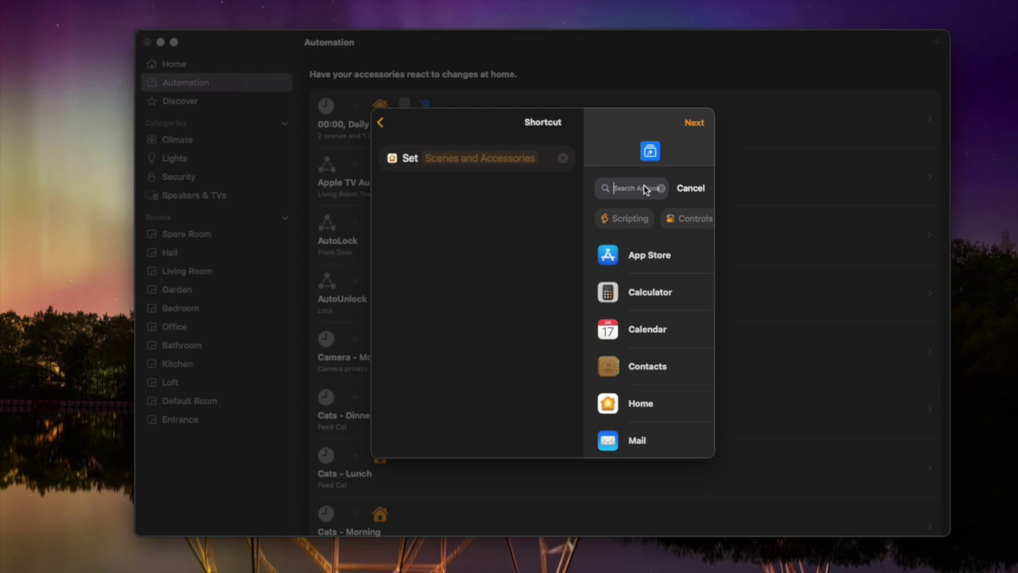
{"action": "type", "text": "delay"}
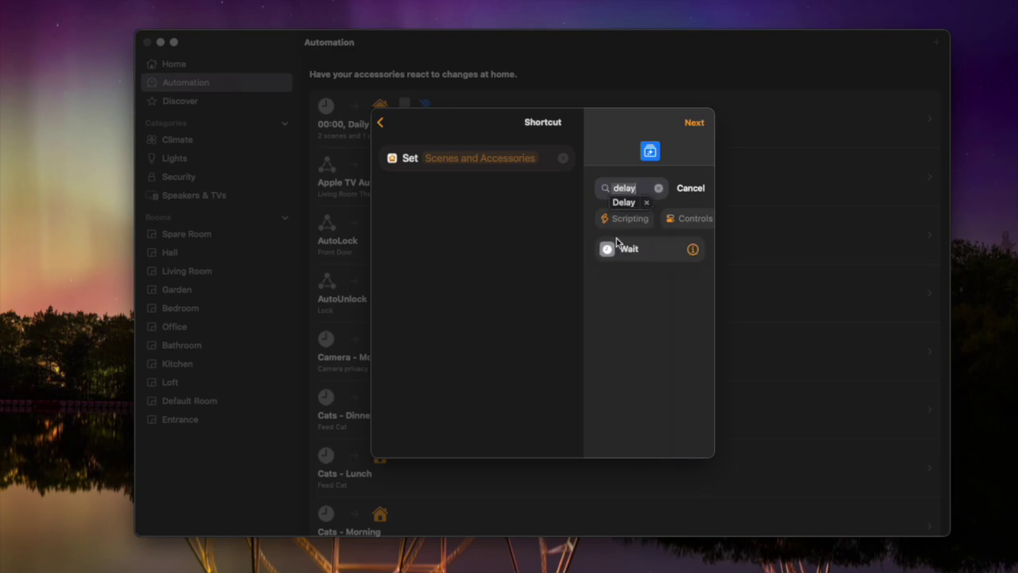
{"action": "left_click", "coordinate": [624, 249]}
{"action": "left_click_drag", "start_coordinate": [404, 198], "coordinate": [409, 159]}
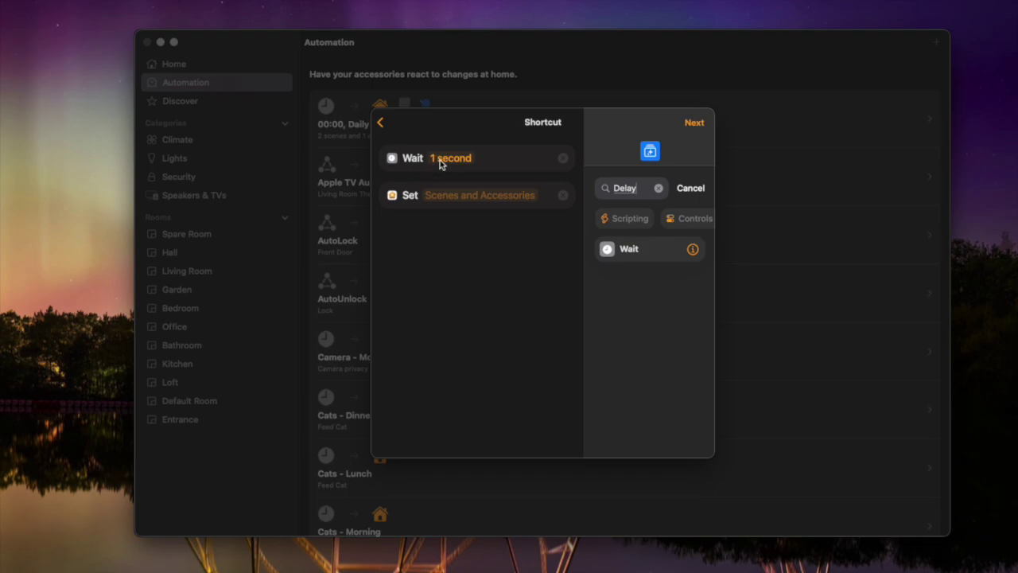
Set the Wait action's duration to 30 seconds.
{"action": "left_click", "coordinate": [439, 161]}
{"action": "left_click", "coordinate": [464, 192]}
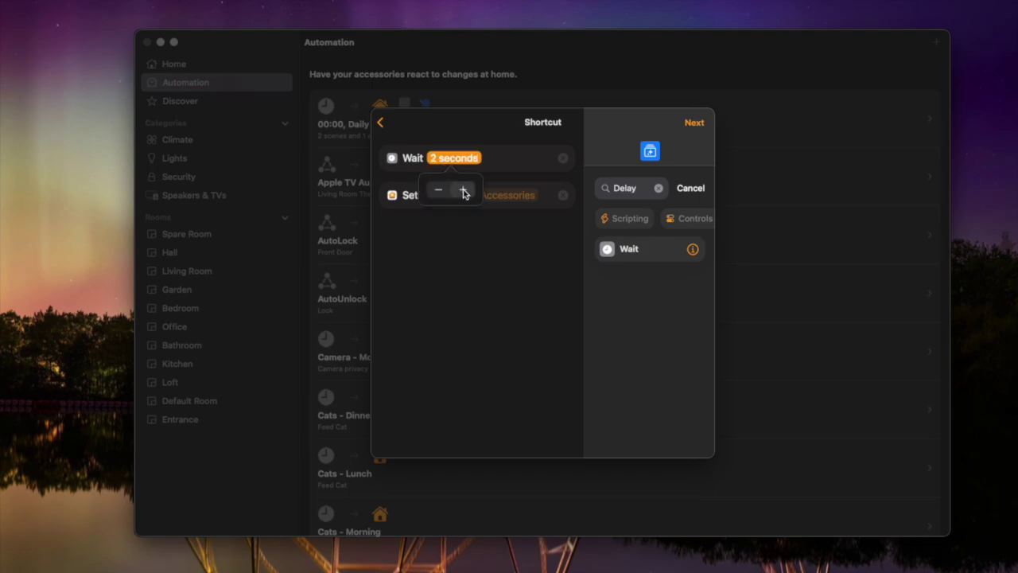
{"action": "left_click", "coordinate": [464, 192]}
{"action": "left_click", "coordinate": [464, 192]}
{"action": "left_click", "coordinate": [464, 192]}
{"action": "left_click", "coordinate": [464, 192]}
{"action": "left_click_drag", "start_coordinate": [464, 192], "coordinate": [464, 191]}
{"action": "left_click", "coordinate": [438, 189]}
{"action": "left_click", "coordinate": [494, 221]}
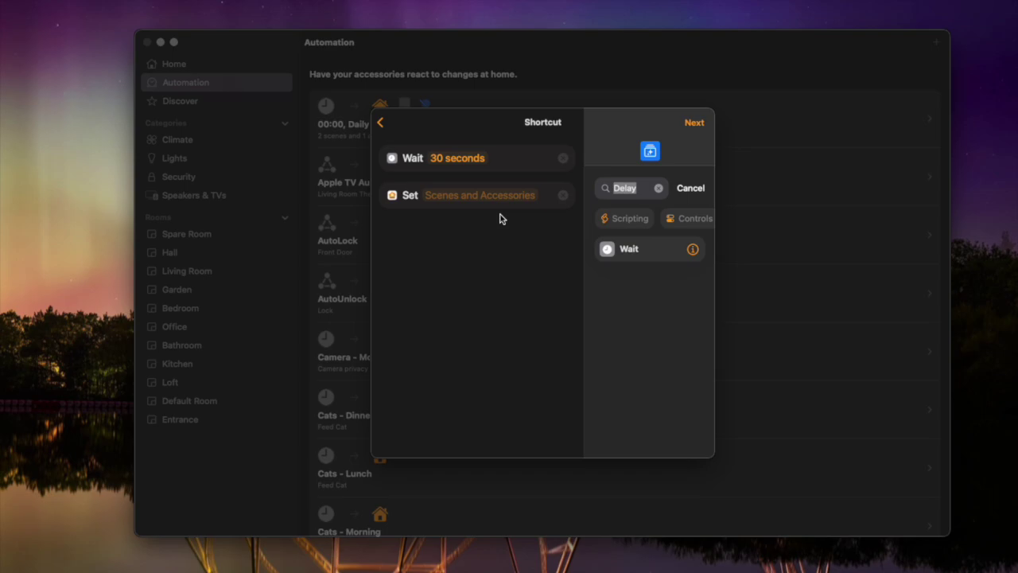
Add an If block from the Scripting actions directly after the Wait action and place the Set action inside it.
{"action": "left_click", "coordinate": [658, 188]}
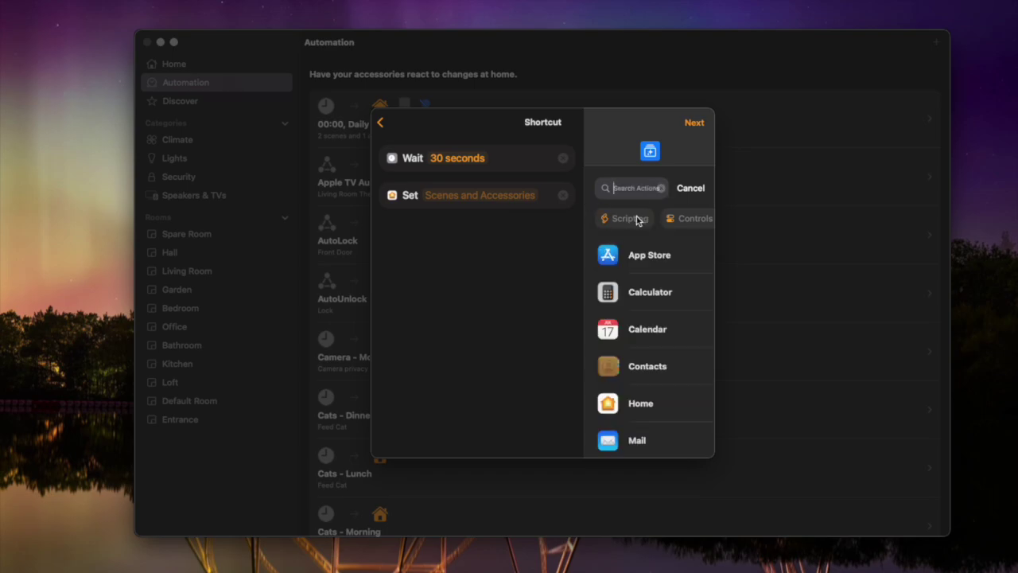
{"action": "left_click", "coordinate": [636, 219]}
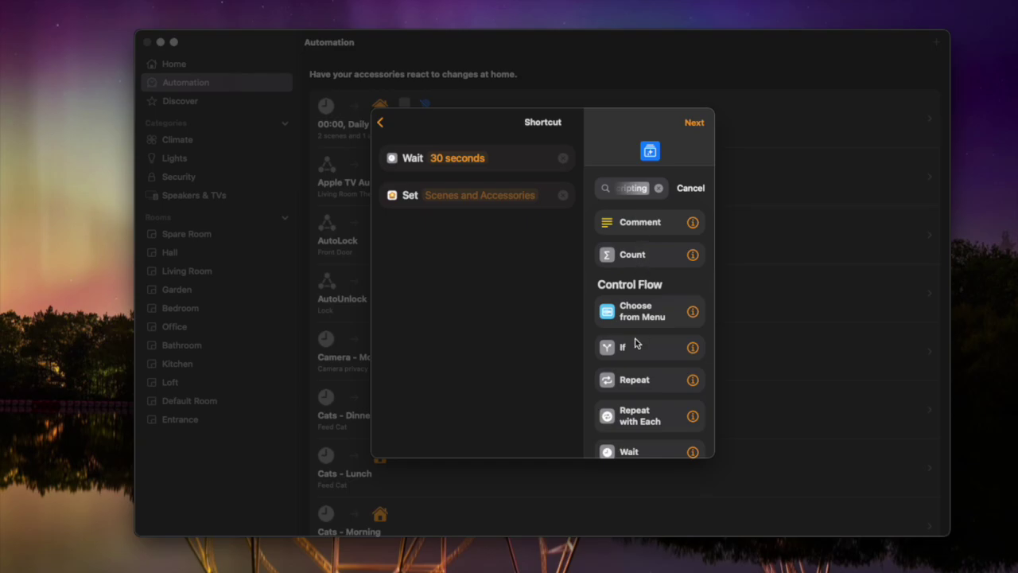
{"action": "left_click_drag", "start_coordinate": [635, 346], "coordinate": [450, 183]}
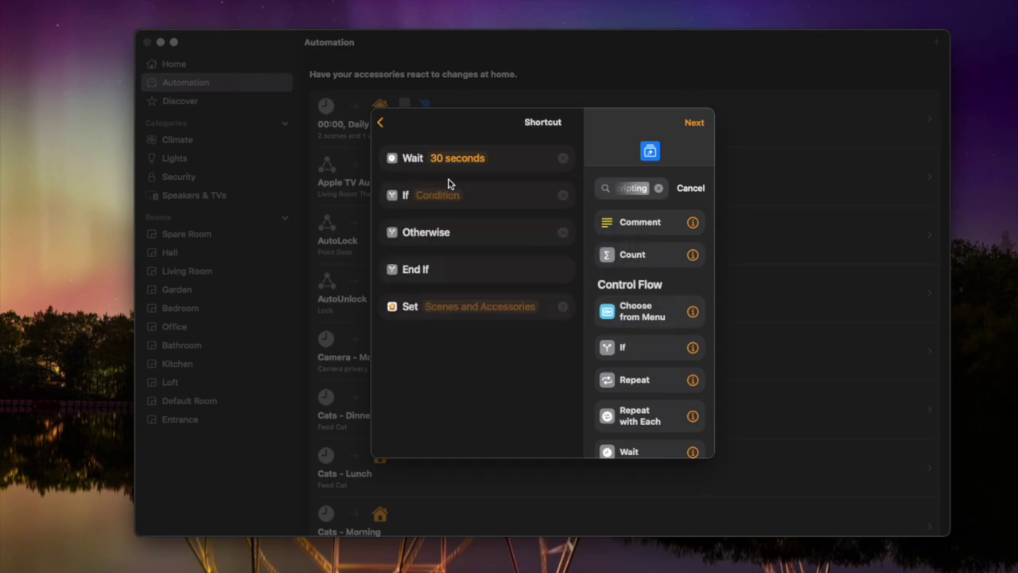
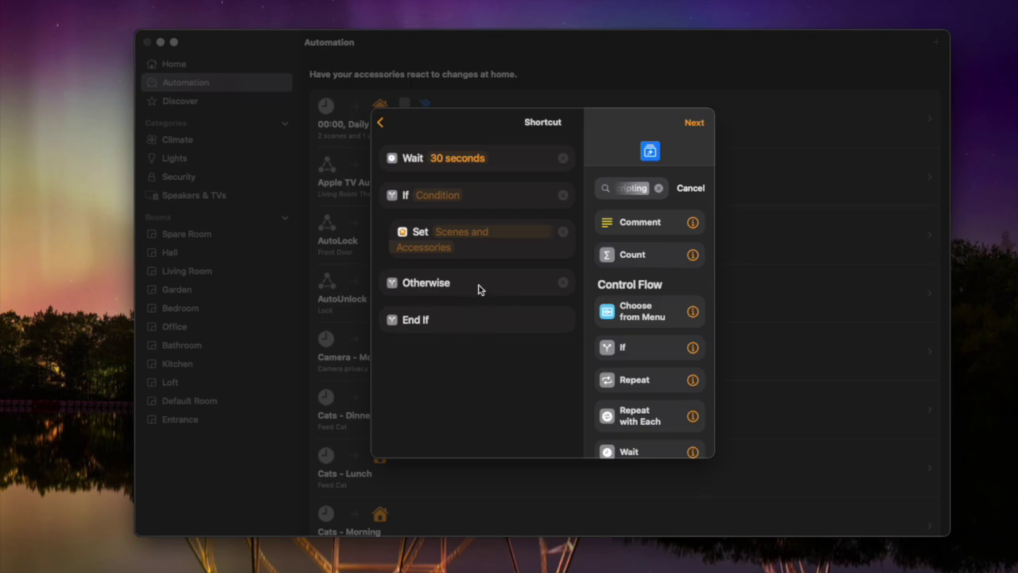
Try to choose a Home accessory as the If block's condition.
{"action": "left_click", "coordinate": [440, 196]}
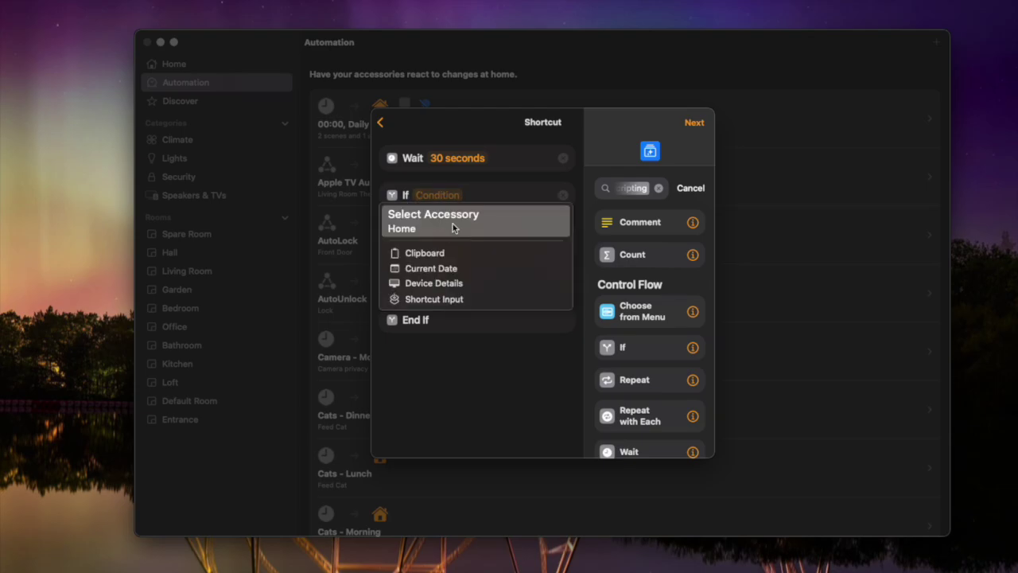
{"action": "left_click", "coordinate": [452, 223]}
{"action": "left_click", "coordinate": [440, 203]}
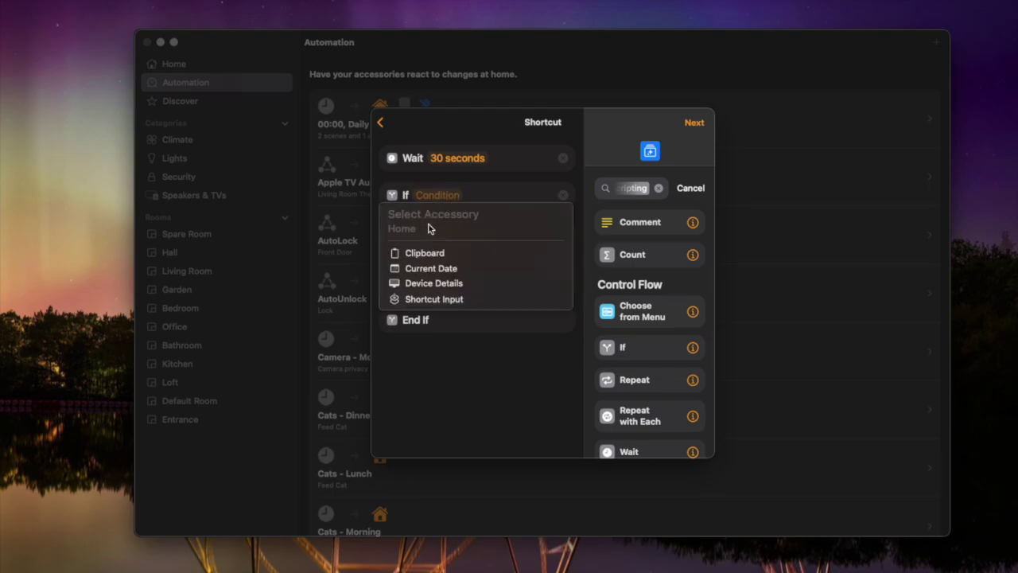
{"action": "left_click", "coordinate": [428, 228]}
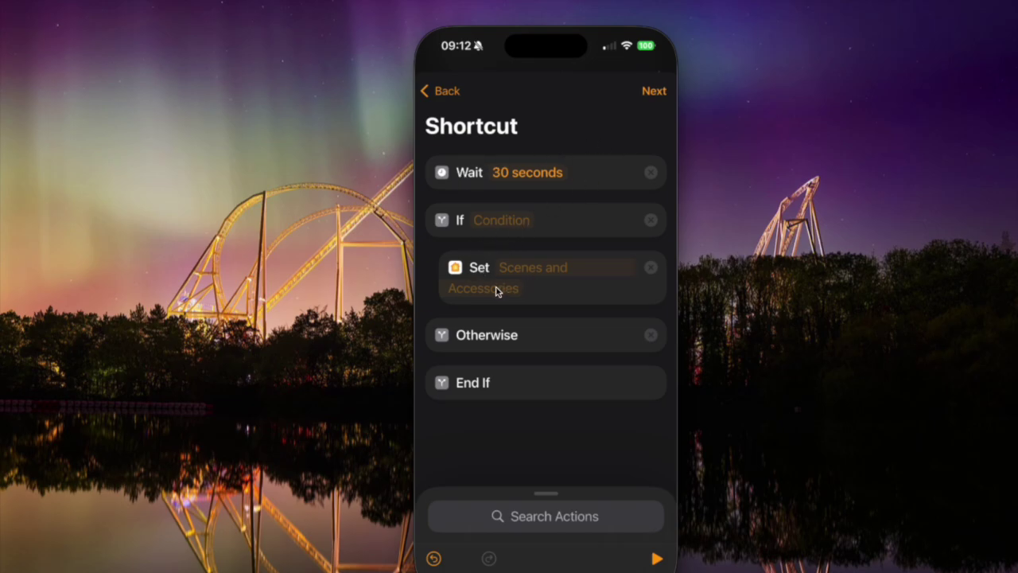
On the iPhone, set the If condition to the Living Room Occupancy Sensor with Occupancy Detected is No.
{"action": "left_click", "coordinate": [506, 221]}
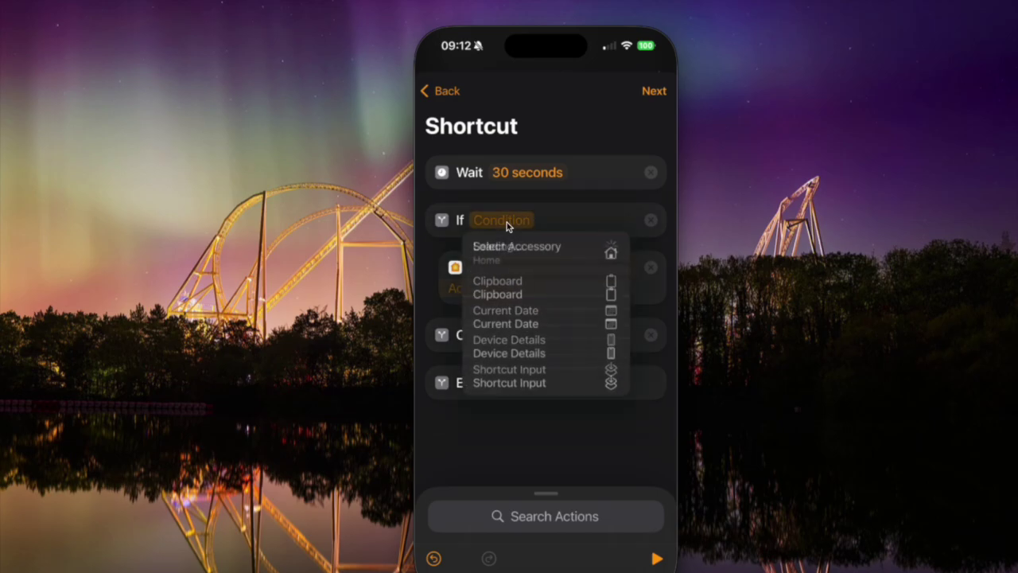
{"action": "left_click", "coordinate": [554, 254]}
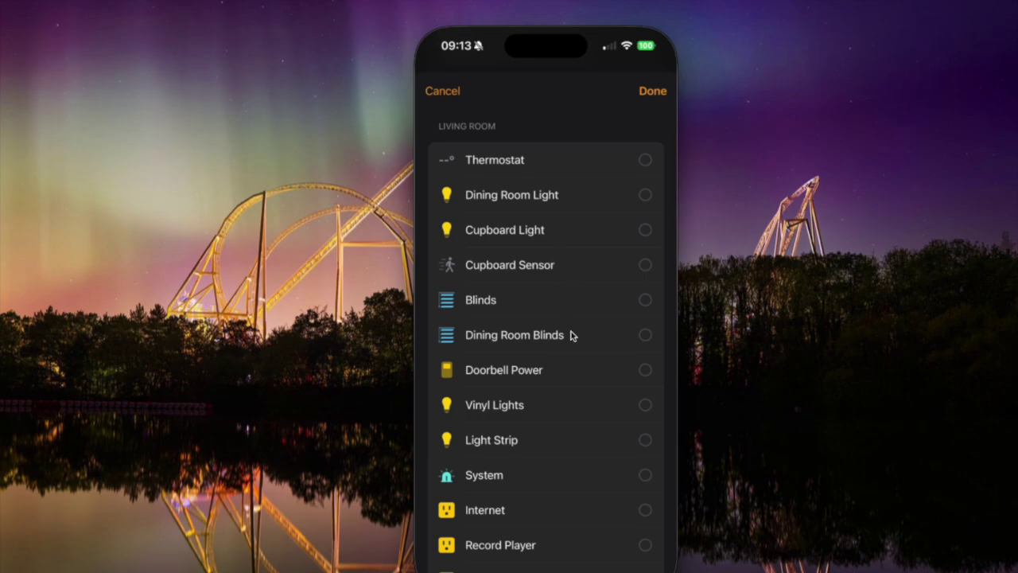
{"action": "scroll", "coordinate": [569, 334], "scroll_direction": "down", "scroll_amount": 5}
{"action": "scroll", "coordinate": [570, 335], "scroll_direction": "down", "scroll_amount": 5}
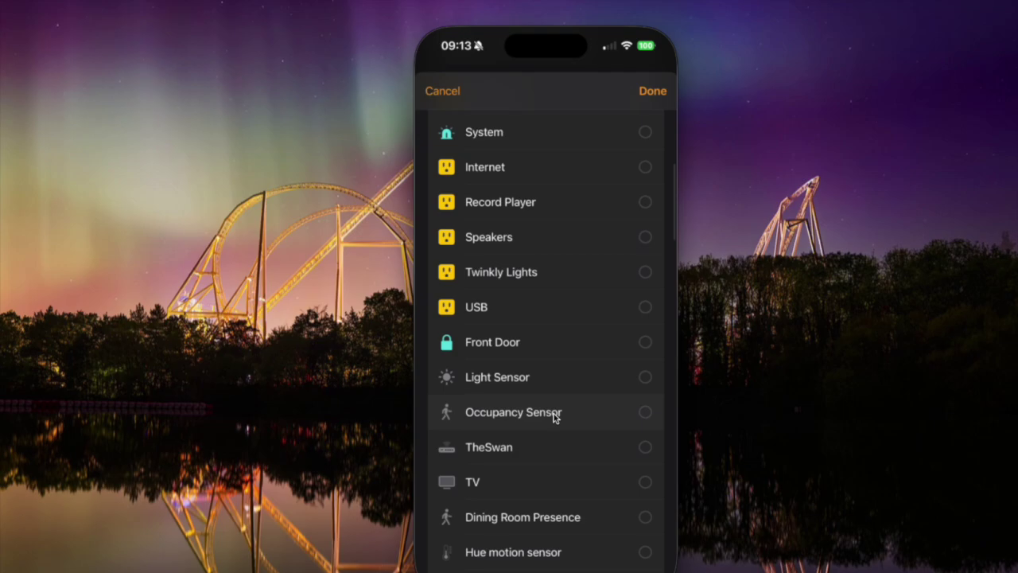
{"action": "left_click", "coordinate": [554, 417]}
{"action": "left_click", "coordinate": [654, 94]}
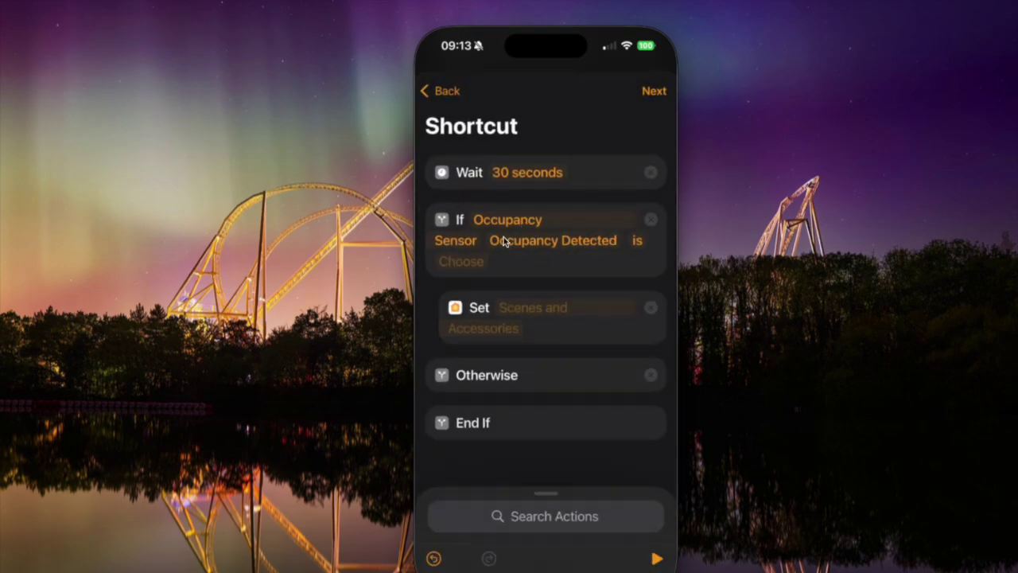
{"action": "left_click", "coordinate": [468, 260]}
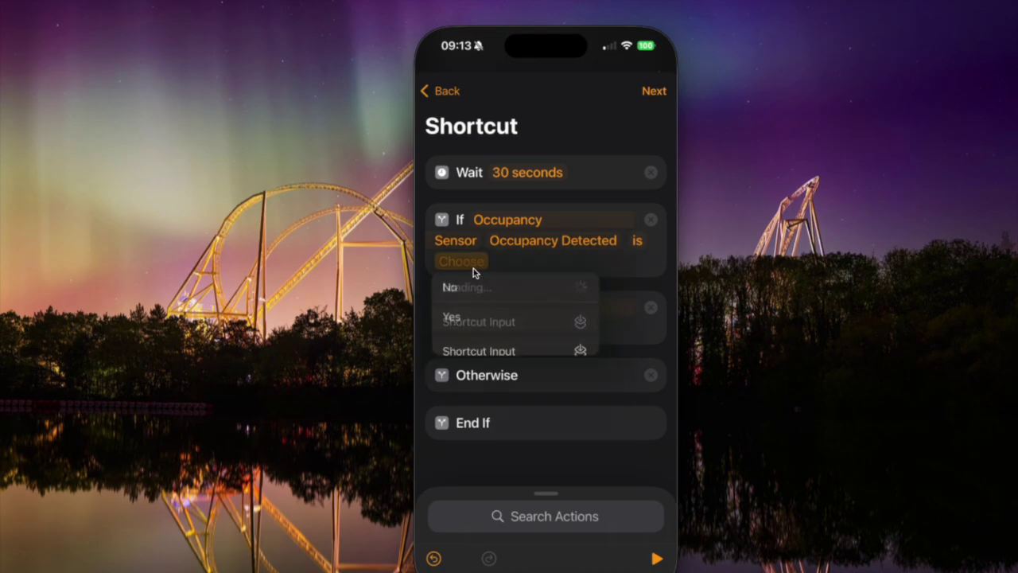
{"action": "left_click", "coordinate": [482, 289]}
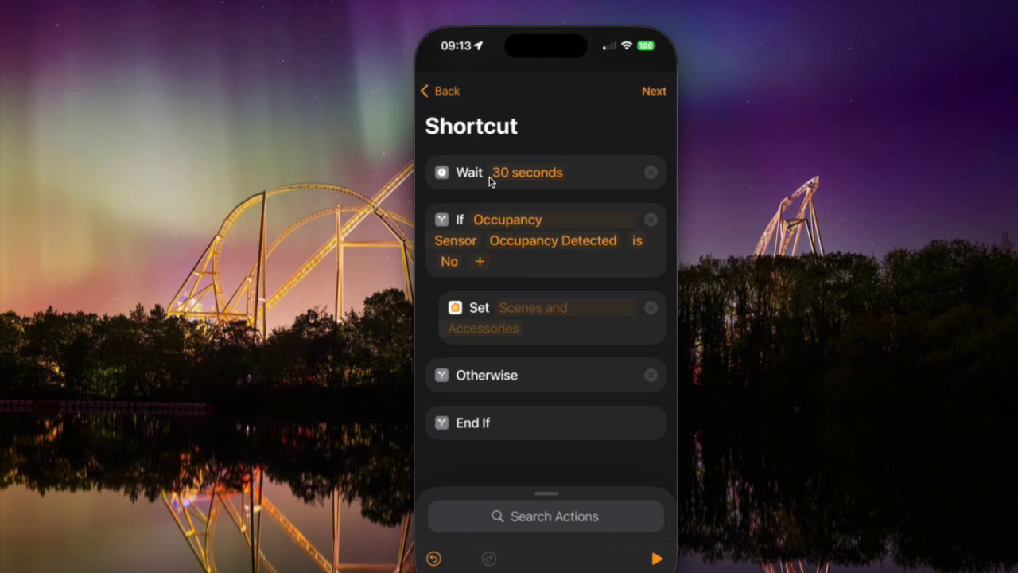
Make the Set action inside the If block run the Living Room Lights Off scene.
{"action": "left_click", "coordinate": [514, 309]}
{"action": "scroll", "coordinate": [607, 326], "scroll_direction": "down", "scroll_amount": 3}
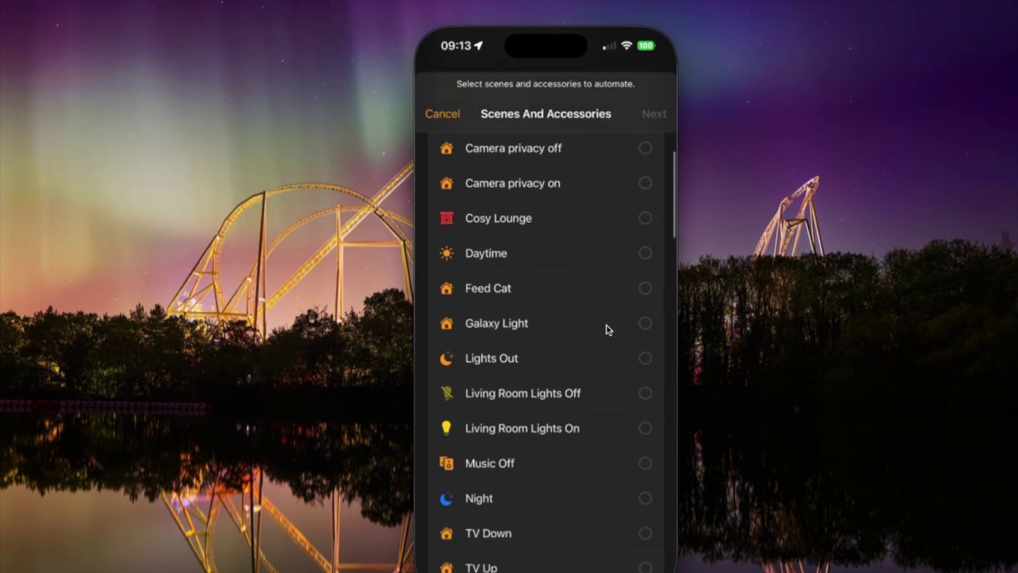
{"action": "left_click", "coordinate": [607, 393]}
{"action": "left_click", "coordinate": [648, 114]}
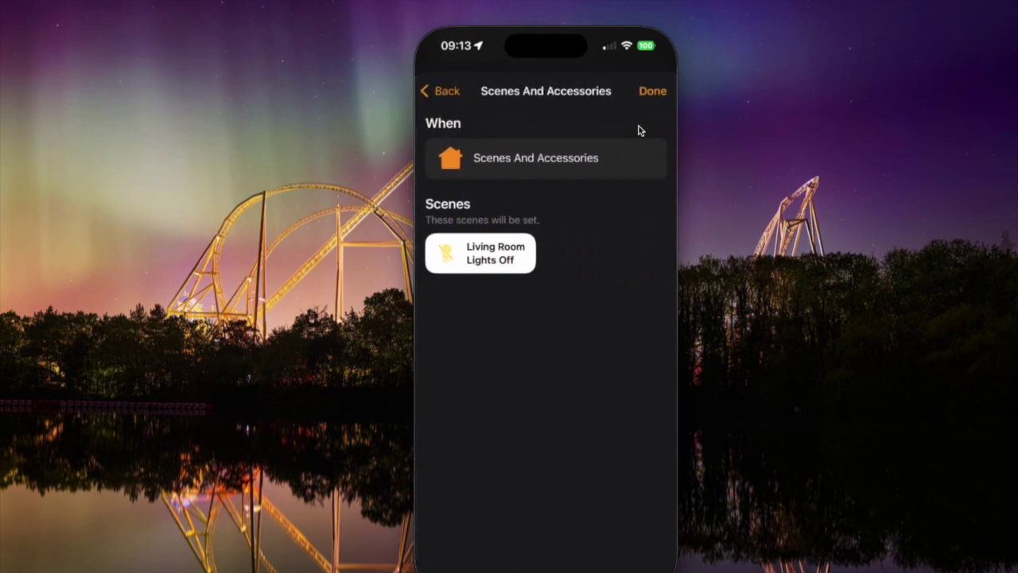
{"action": "left_click", "coordinate": [651, 92]}
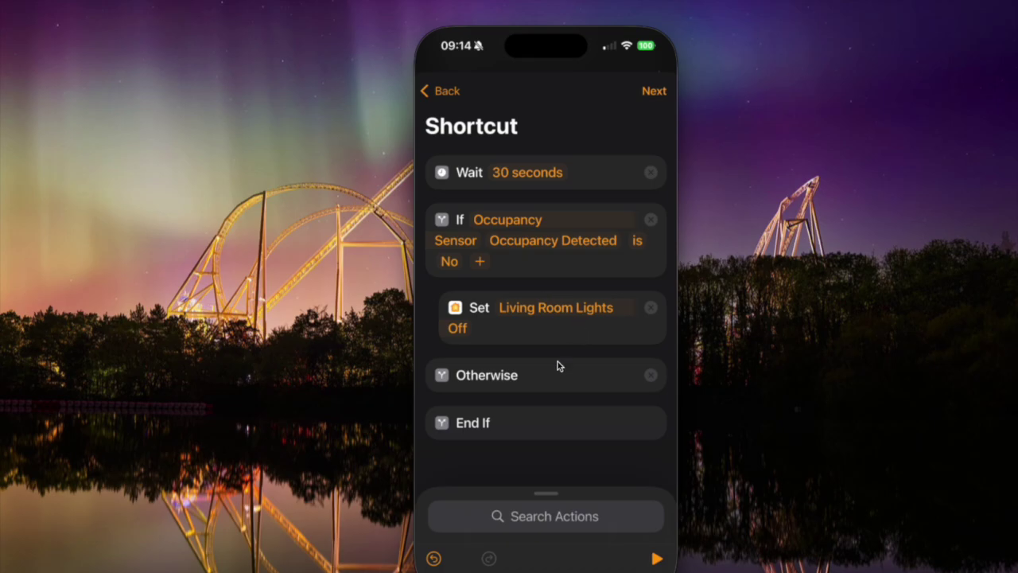
Back out of the shortcut and leave the new automation without saving it.
{"action": "left_click", "coordinate": [443, 94]}
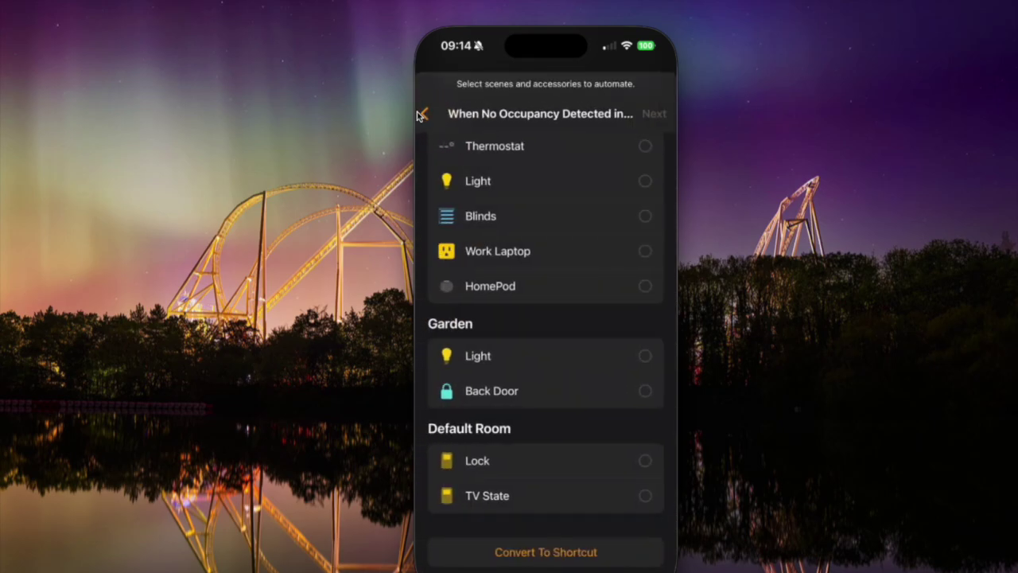
{"action": "left_click", "coordinate": [421, 112]}
{"action": "left_click", "coordinate": [440, 101]}
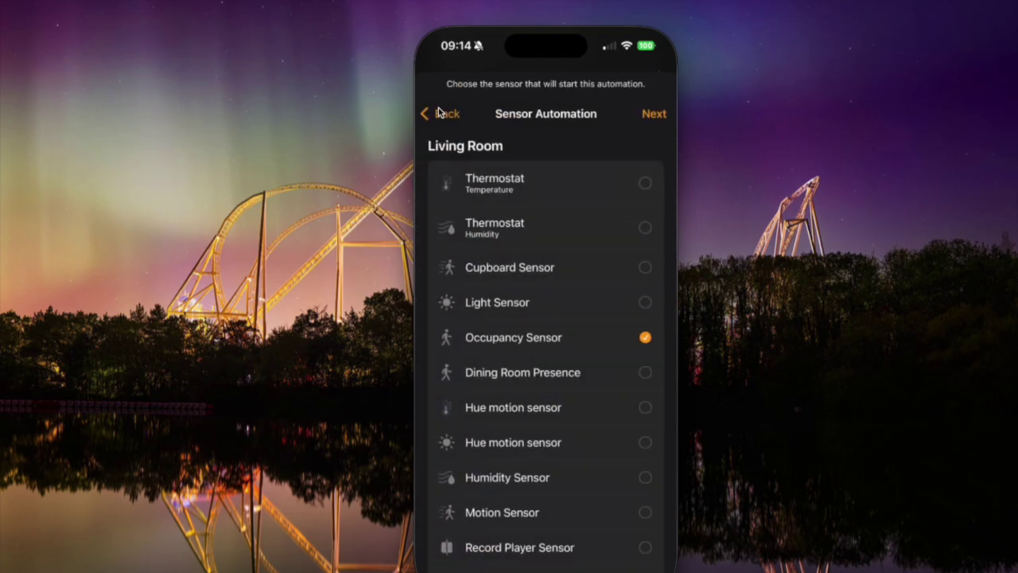
{"action": "left_click", "coordinate": [439, 109]}
{"action": "left_click", "coordinate": [443, 97]}
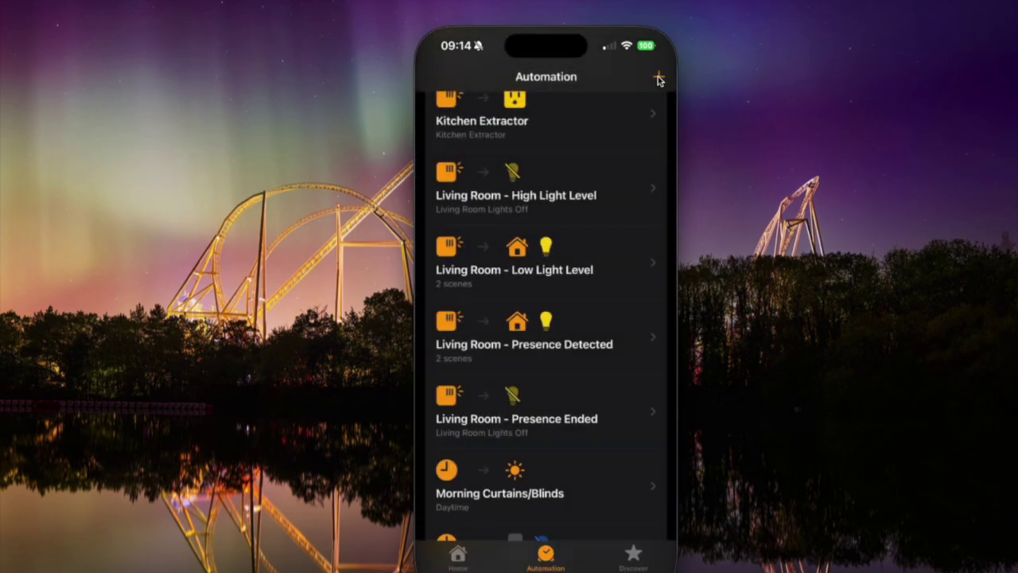
Create a sensor automation triggered when the Living Room Occupancy Sensor detects occupancy, and convert it to a shortcut.
{"action": "left_click", "coordinate": [659, 77]}
{"action": "left_click", "coordinate": [612, 162]}
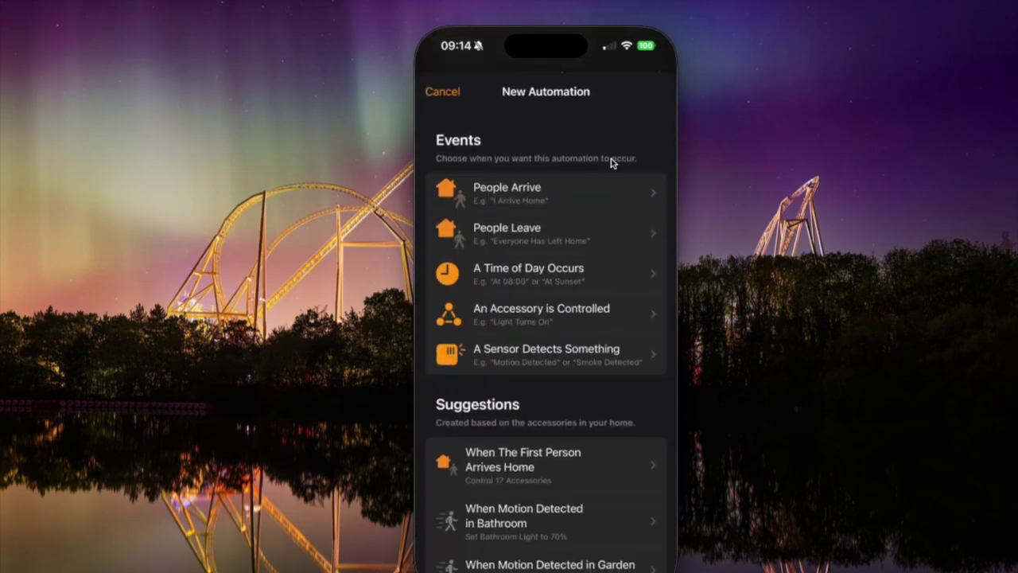
{"action": "left_click", "coordinate": [565, 365]}
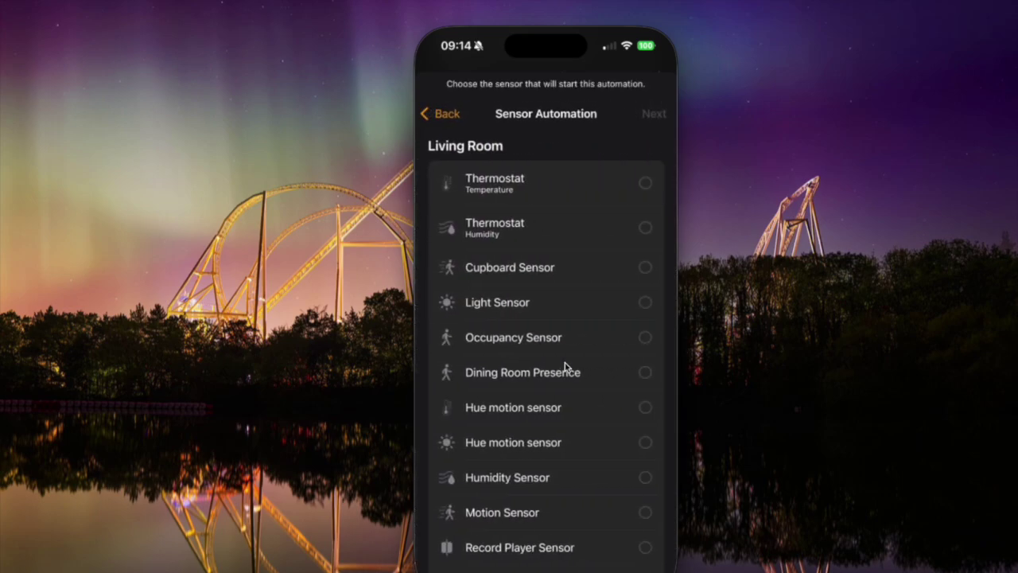
{"action": "left_click_drag", "start_coordinate": [564, 368], "coordinate": [564, 300]}
{"action": "left_click", "coordinate": [563, 302]}
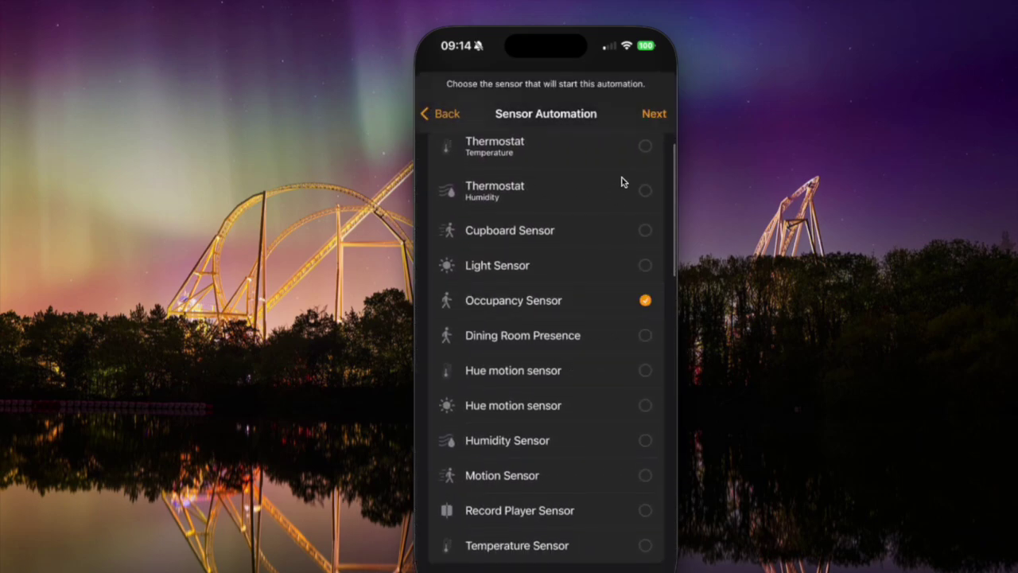
{"action": "left_click", "coordinate": [652, 113]}
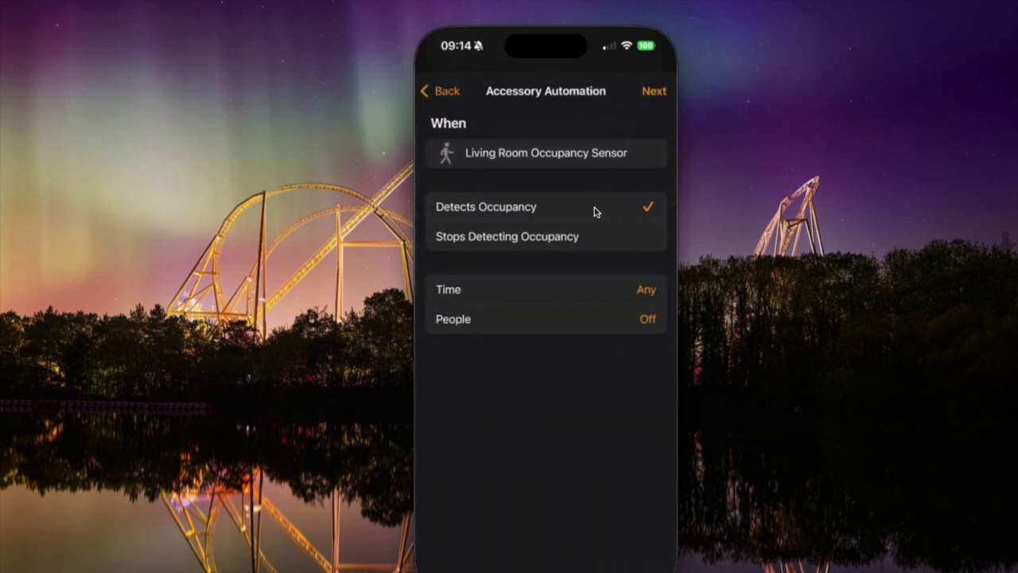
{"action": "left_click", "coordinate": [652, 93]}
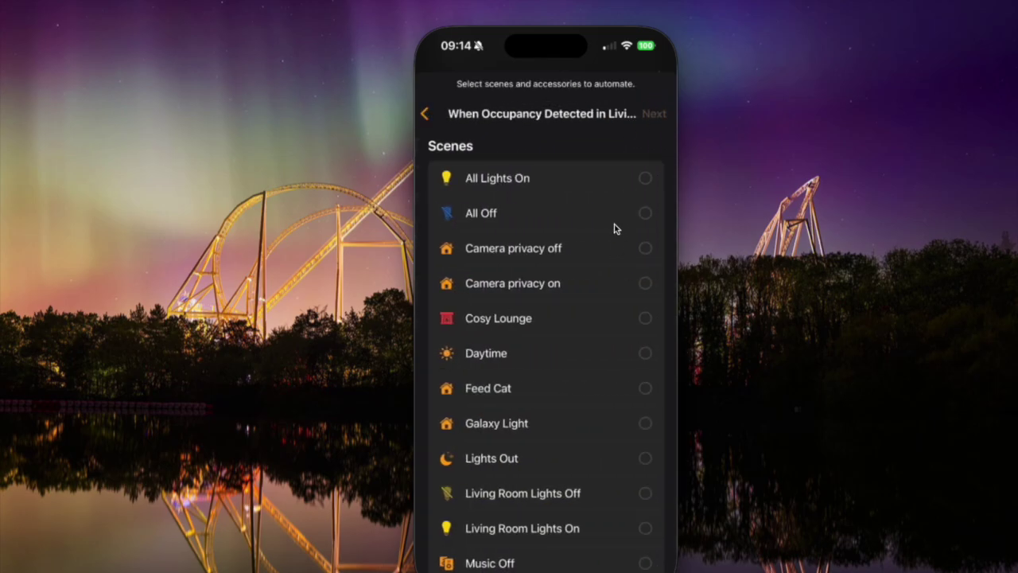
{"action": "scroll", "coordinate": [584, 320], "scroll_direction": "down", "scroll_amount": 15}
{"action": "left_click", "coordinate": [555, 547]}
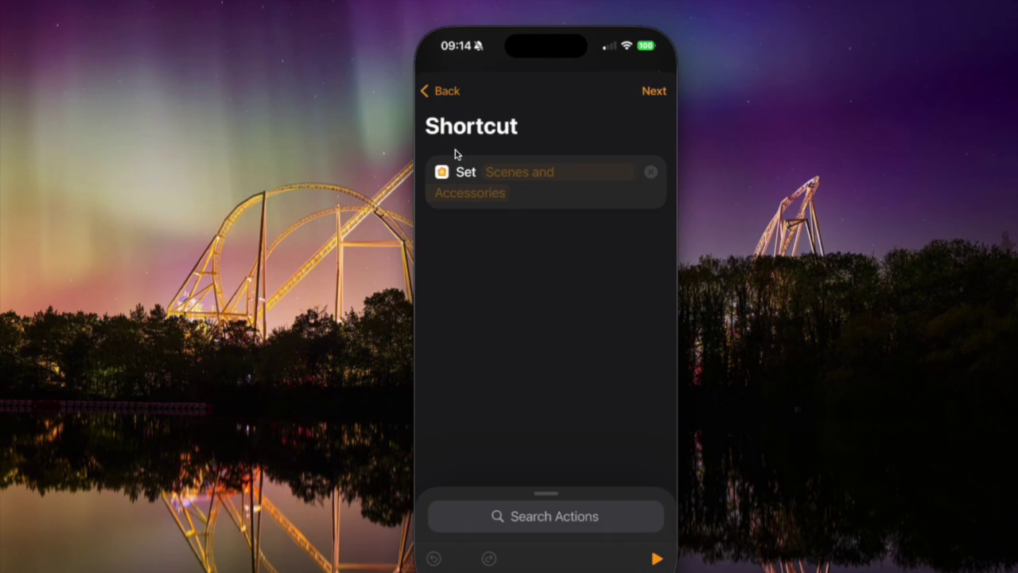
Add a Set Variable action and place it above the Set Scenes and Accessories action.
{"action": "left_click", "coordinate": [572, 518]}
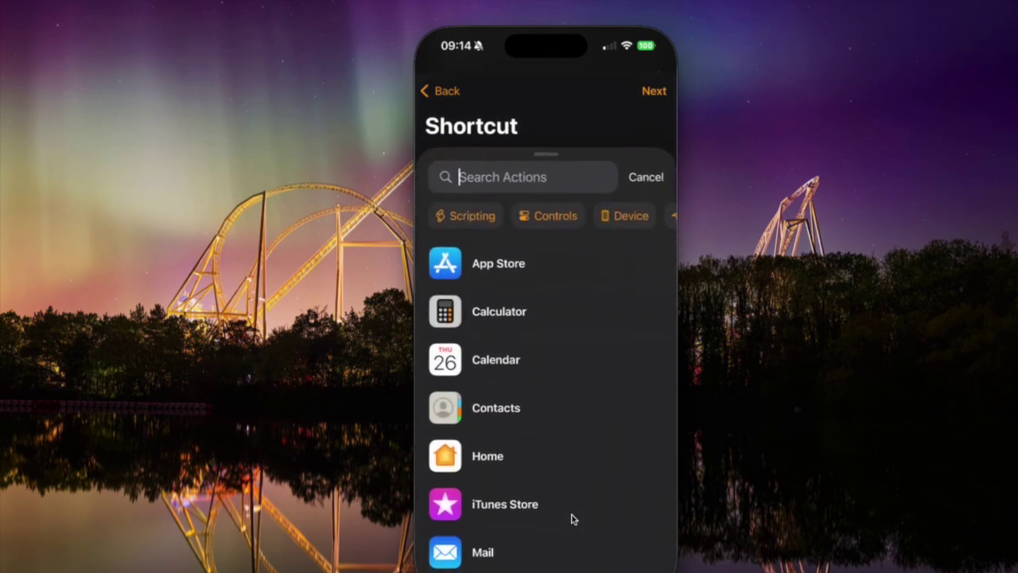
{"action": "type", "text": "Vari"}
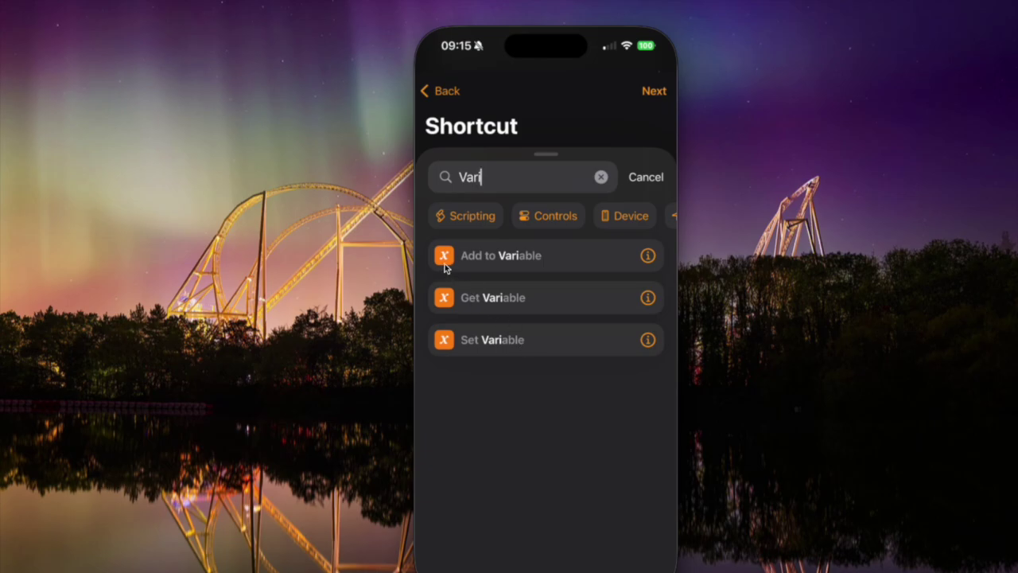
{"action": "left_click", "coordinate": [480, 340]}
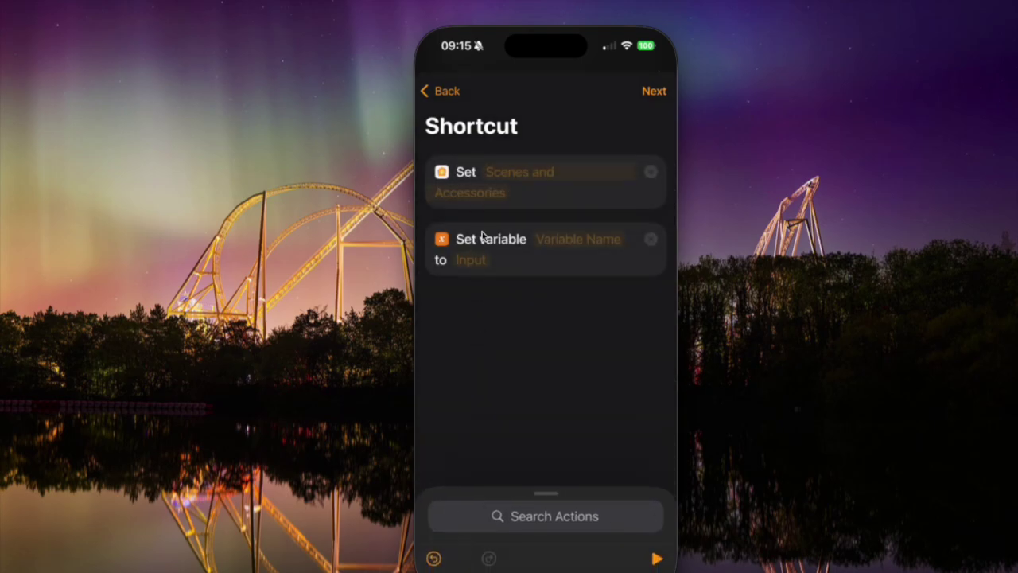
{"action": "left_click_drag", "start_coordinate": [481, 235], "coordinate": [477, 170]}
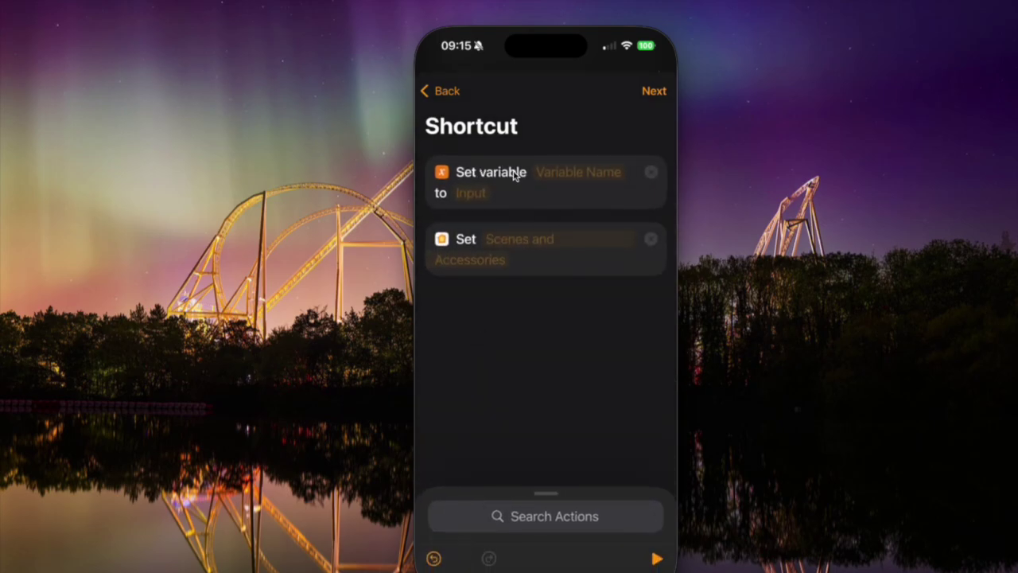
Set the variable's input to Current Date and have it return the Time.
{"action": "left_click", "coordinate": [475, 198]}
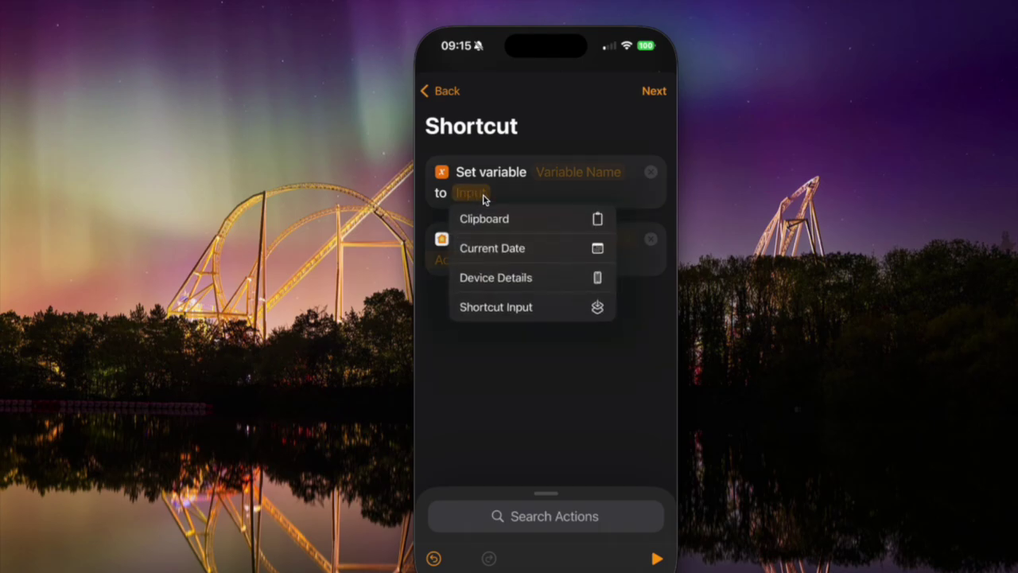
{"action": "left_click", "coordinate": [514, 248]}
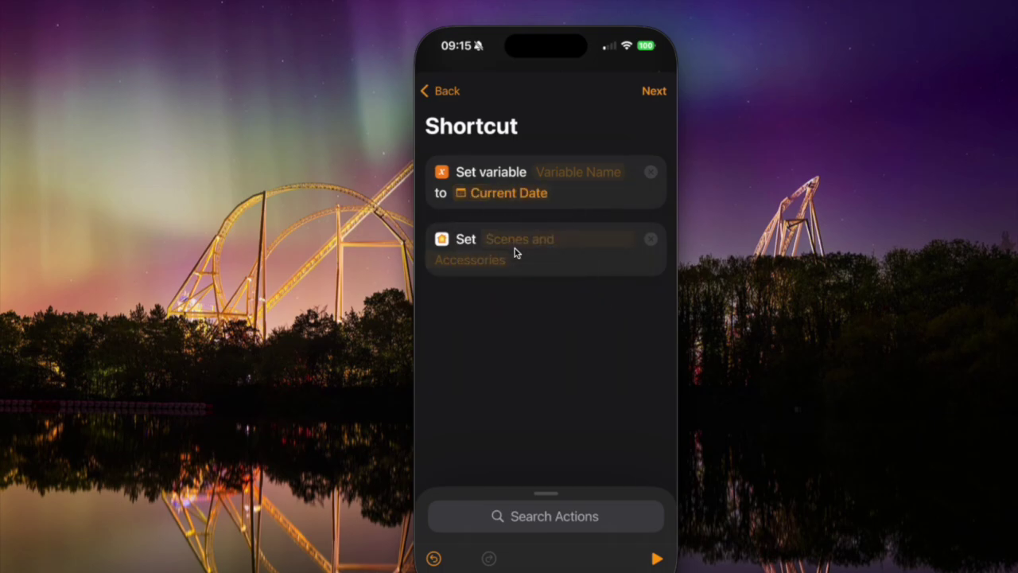
{"action": "left_click", "coordinate": [507, 193]}
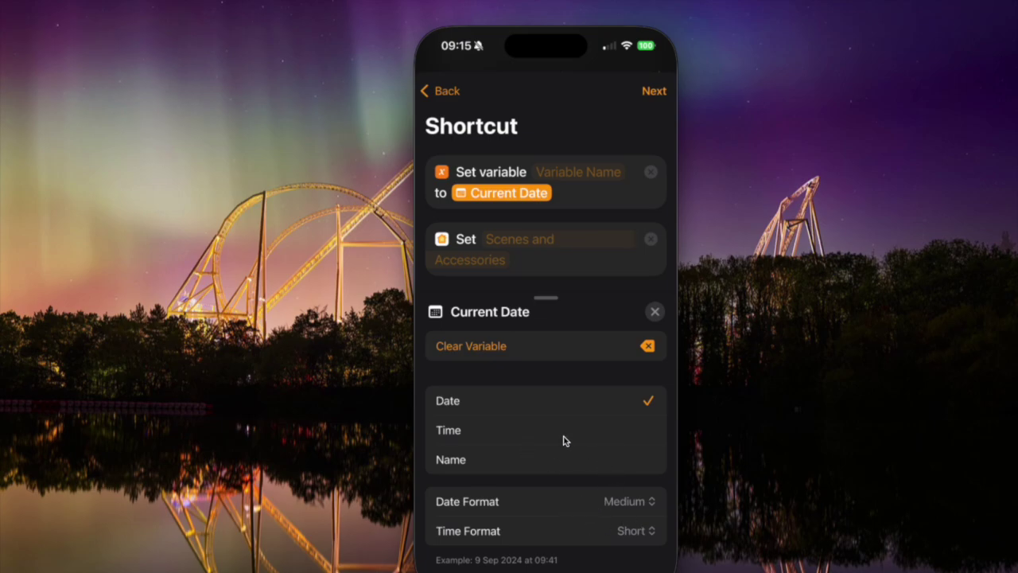
{"action": "left_click", "coordinate": [596, 434]}
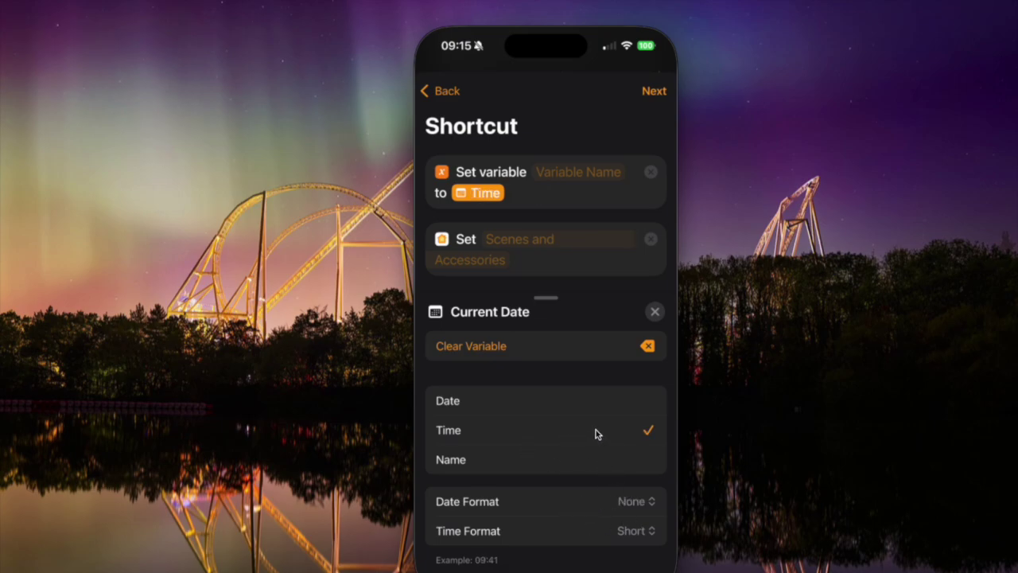
{"action": "left_click", "coordinate": [655, 313]}
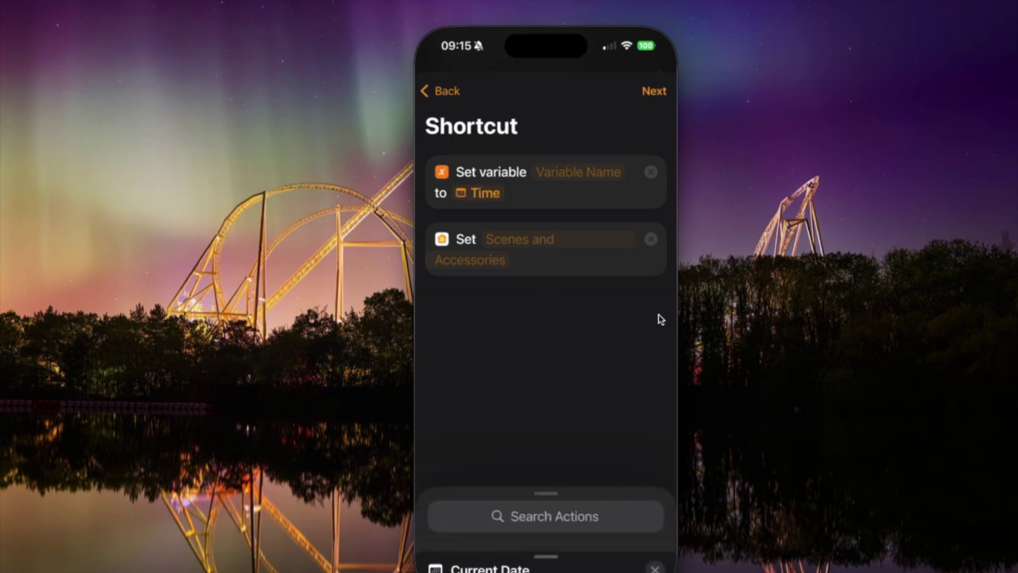
Add a Stop and Output action and place it directly below the Set Variable action.
{"action": "left_click", "coordinate": [552, 507]}
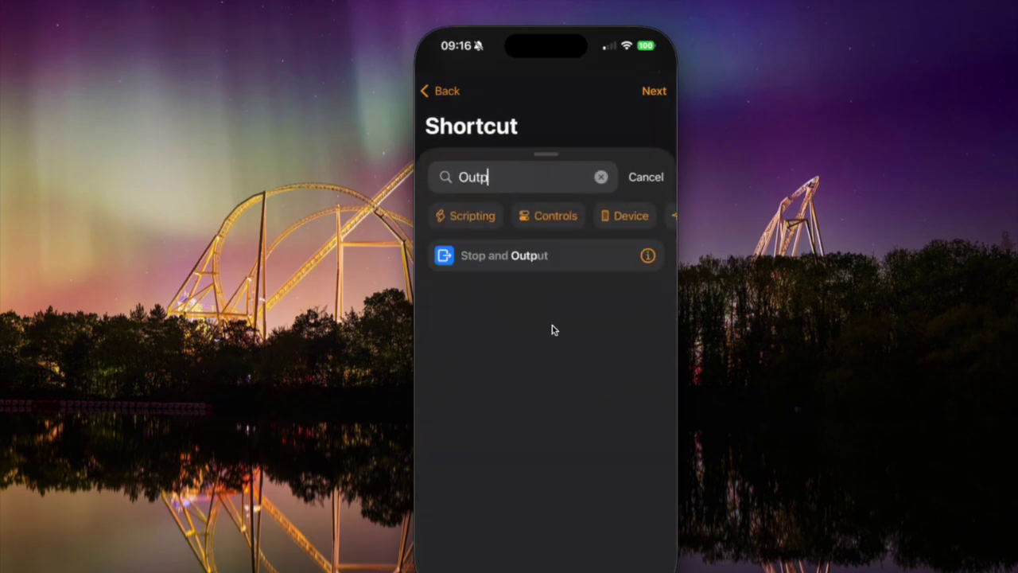
{"action": "left_click", "coordinate": [542, 258]}
{"action": "left_click_drag", "start_coordinate": [497, 297], "coordinate": [502, 244]}
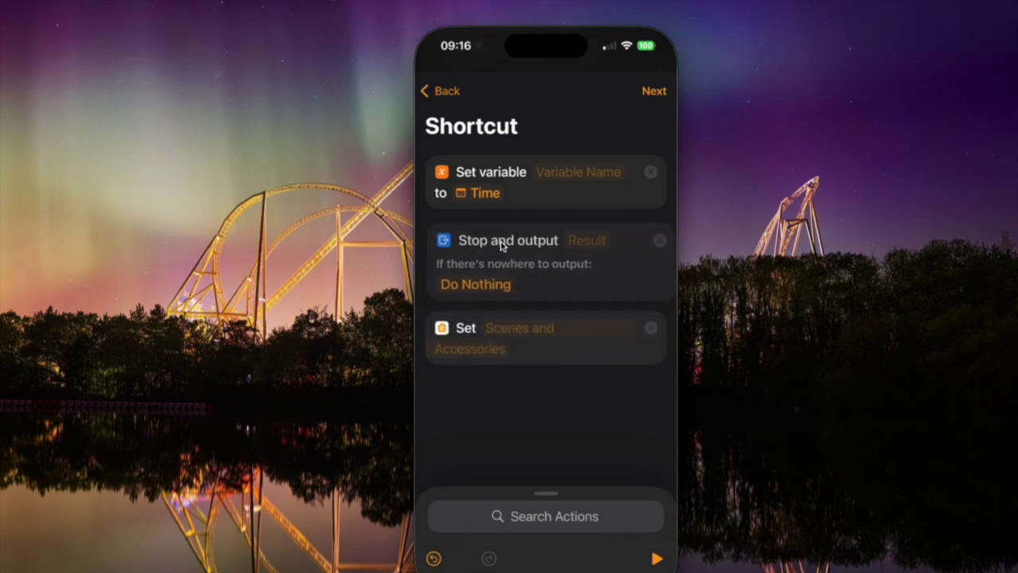
Name the variable time, use it as the Stop and Output result, and run the shortcut.
{"action": "left_click", "coordinate": [554, 173]}
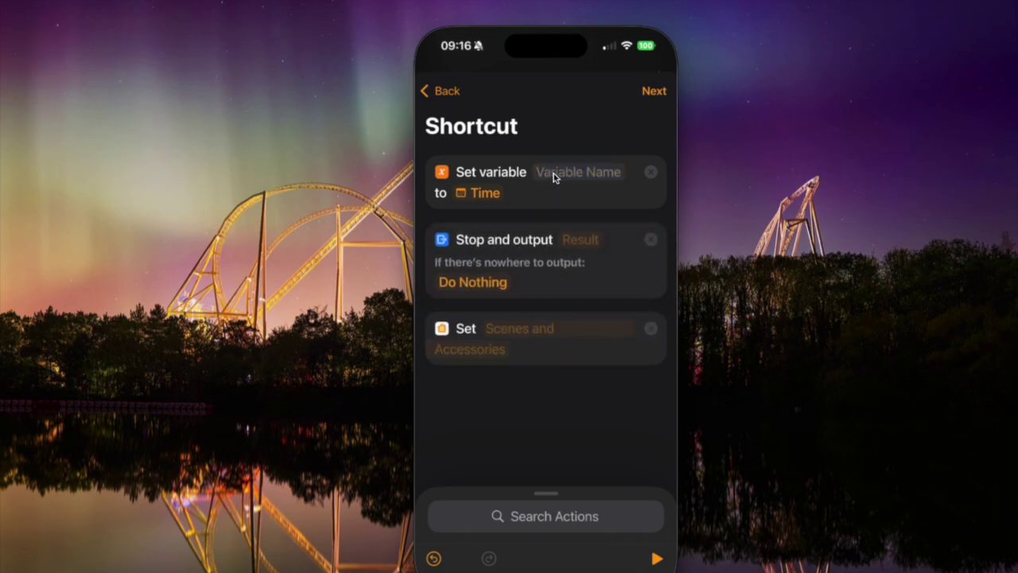
{"action": "type", "text": "time"}
{"action": "left_click", "coordinate": [568, 241]}
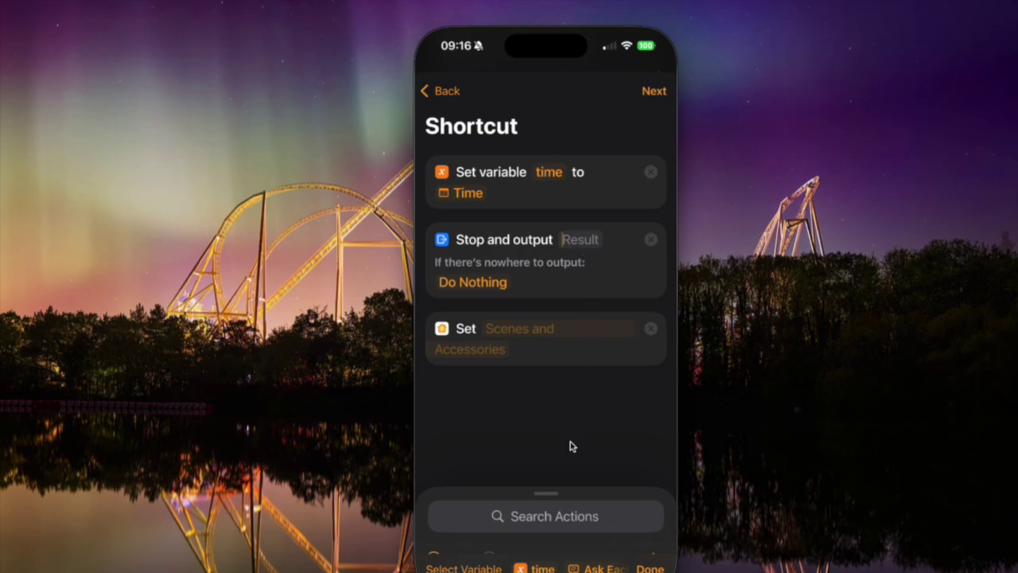
{"action": "left_click", "coordinate": [537, 567]}
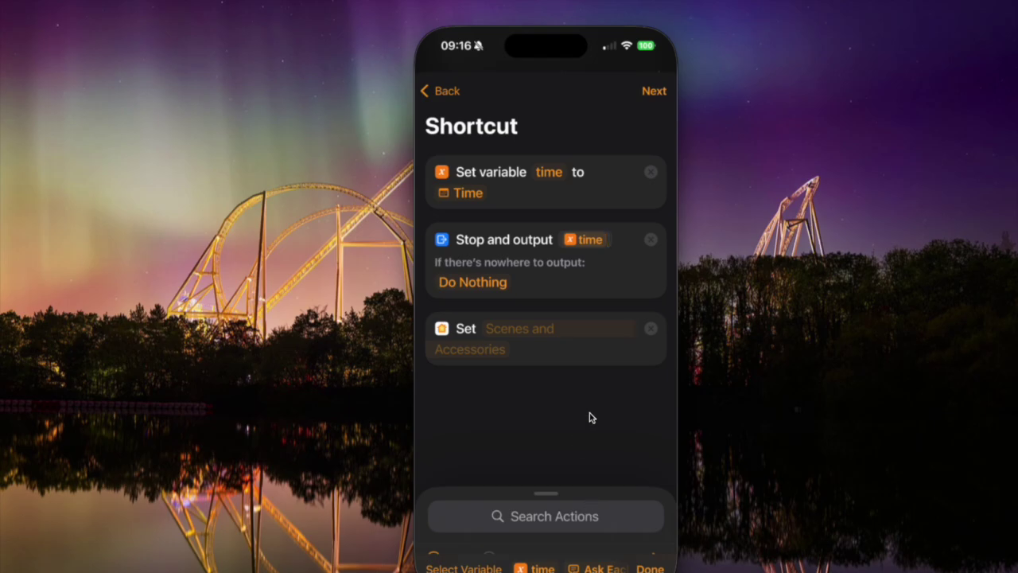
{"action": "left_click", "coordinate": [651, 567]}
{"action": "left_click", "coordinate": [656, 559]}
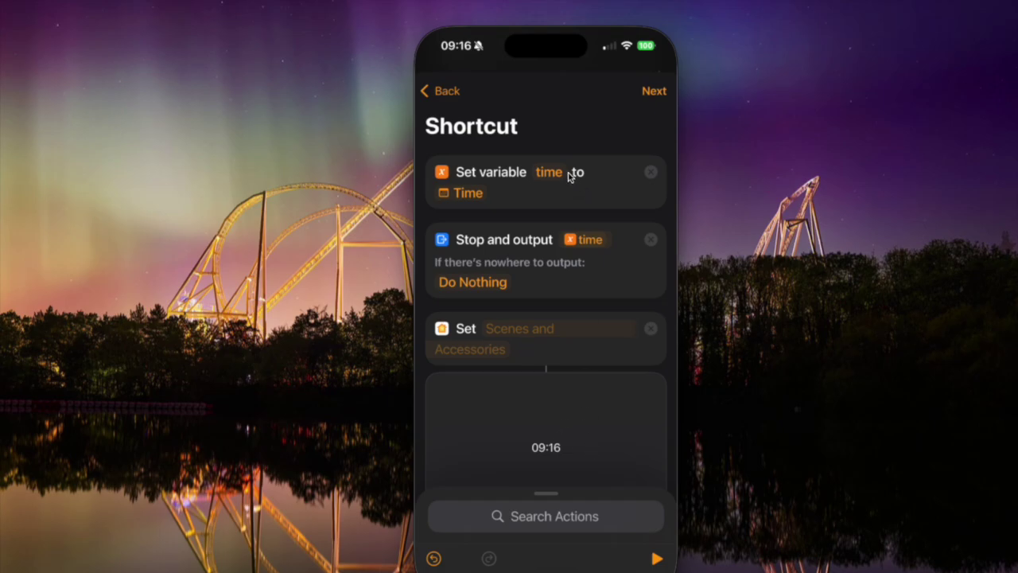
Change the time variable's Current Date value to return the Date and rerun the shortcut.
{"action": "left_click", "coordinate": [468, 193]}
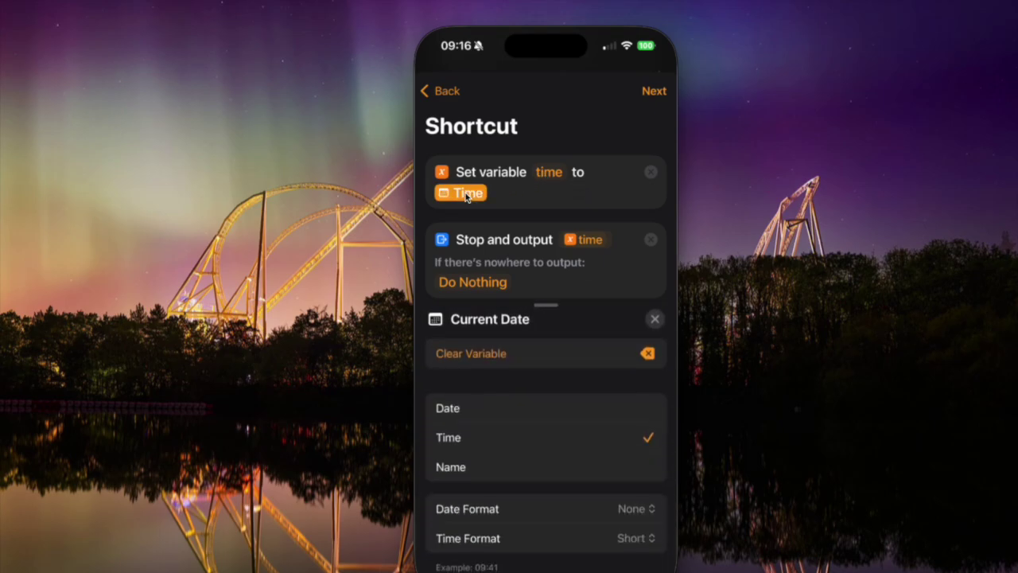
{"action": "left_click", "coordinate": [577, 403]}
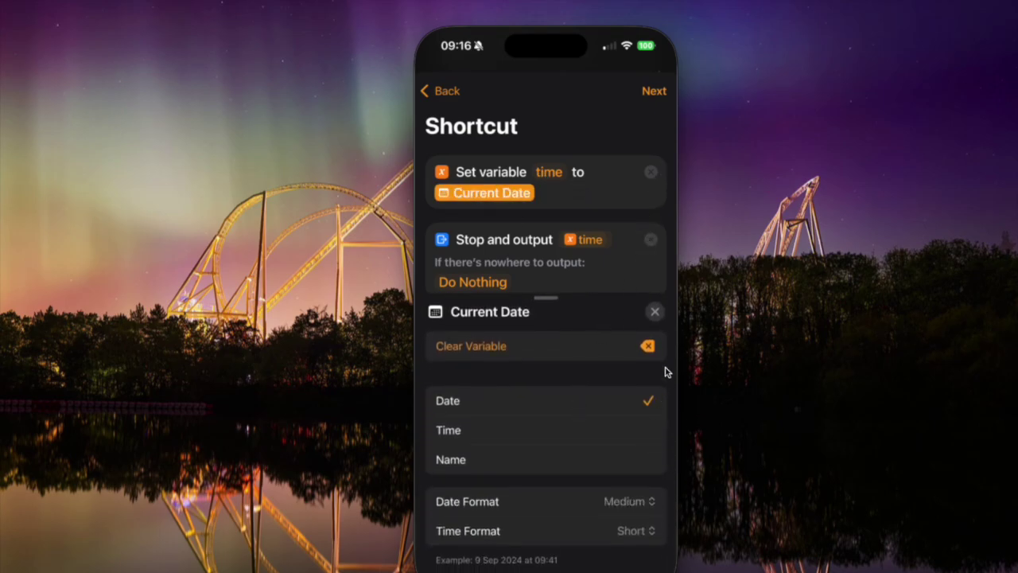
{"action": "left_click", "coordinate": [654, 312]}
{"action": "left_click", "coordinate": [657, 558]}
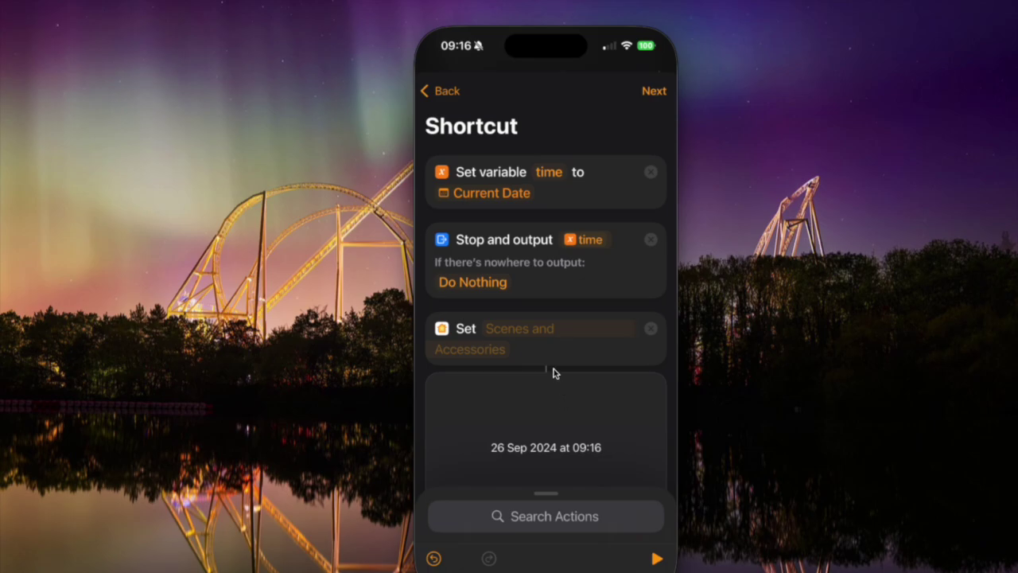
{"action": "left_click", "coordinate": [493, 196]}
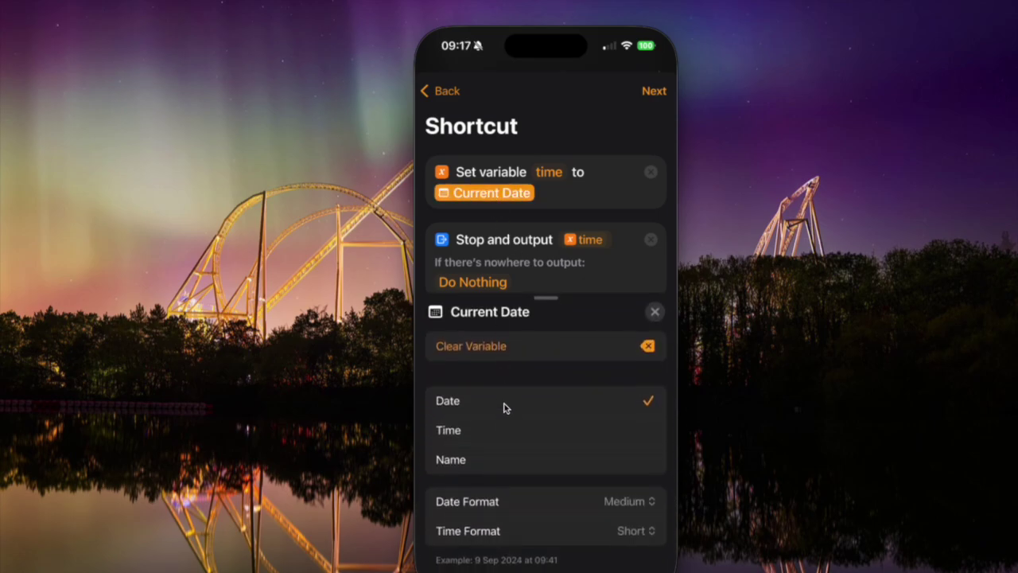
{"action": "left_click", "coordinate": [654, 313]}
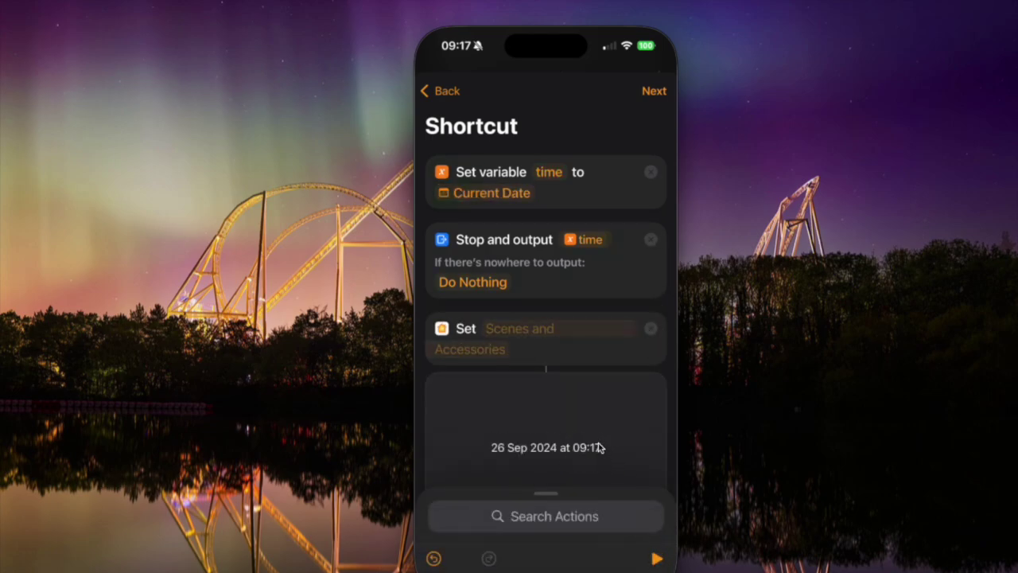
Set the date format of the time variable's Current Date to Custom.
{"action": "left_click", "coordinate": [507, 192]}
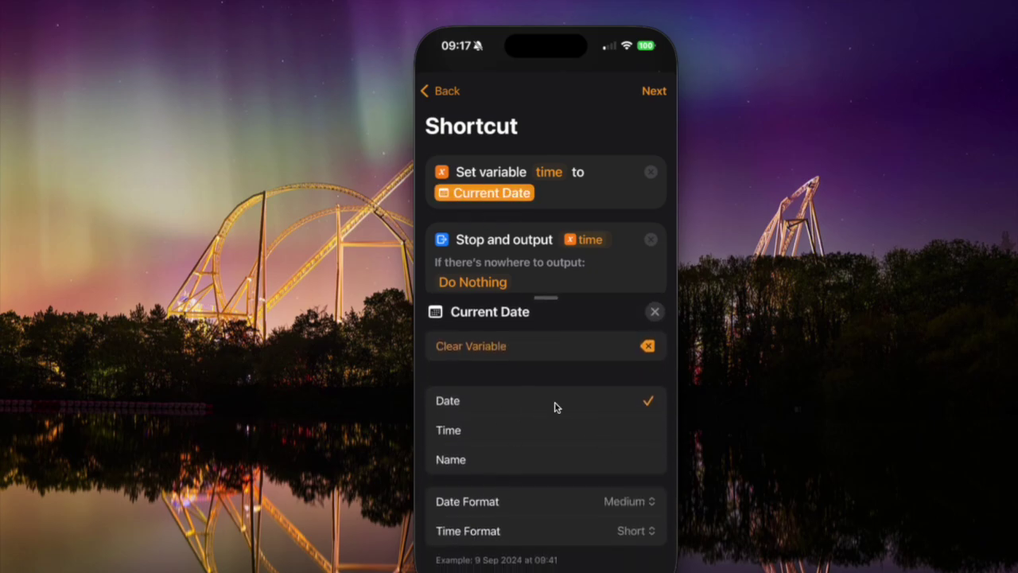
{"action": "left_click", "coordinate": [624, 503]}
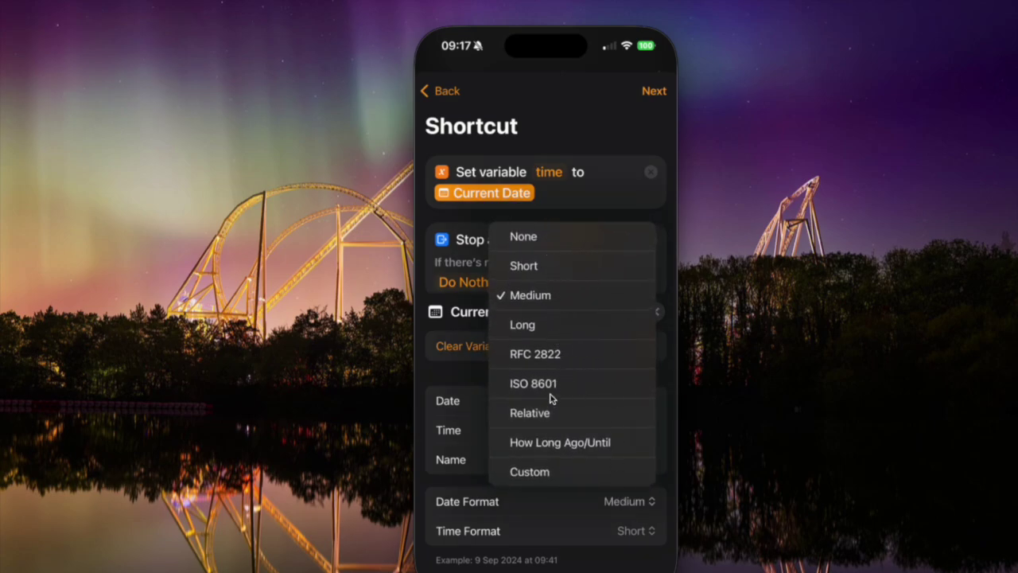
{"action": "left_click", "coordinate": [548, 472]}
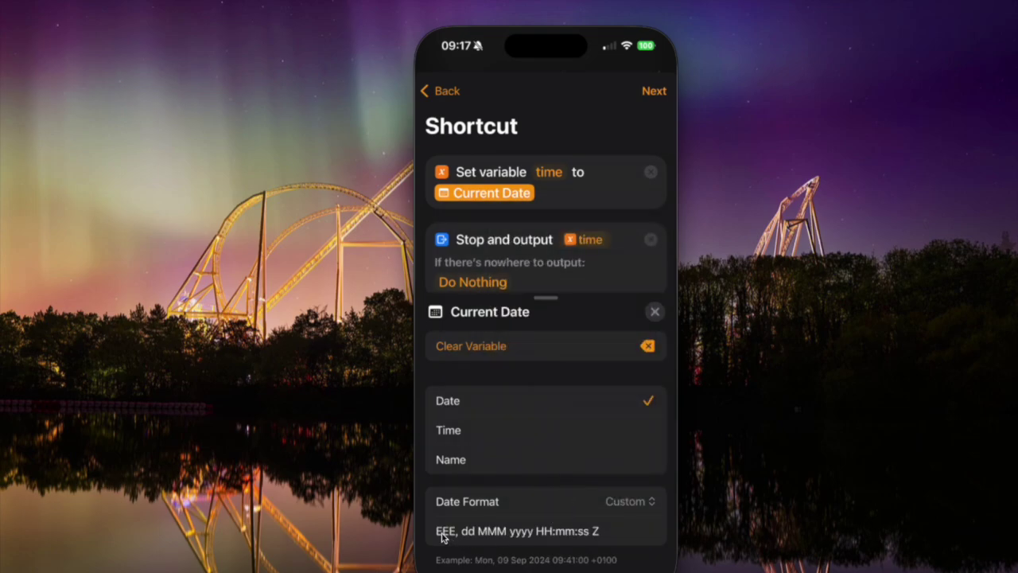
In Safari, examine the Google results for php date format and the format characters in the PHP manual's DateTimeInterface::format table.
{"action": "scroll", "coordinate": [493, 538], "scroll_direction": "down", "scroll_amount": 2}
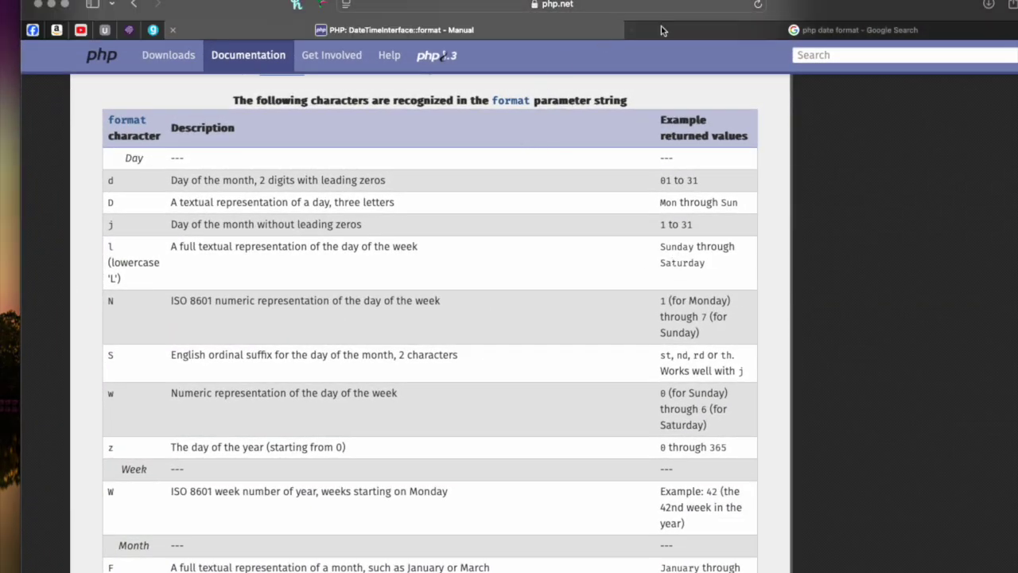
{"action": "left_click", "coordinate": [668, 29]}
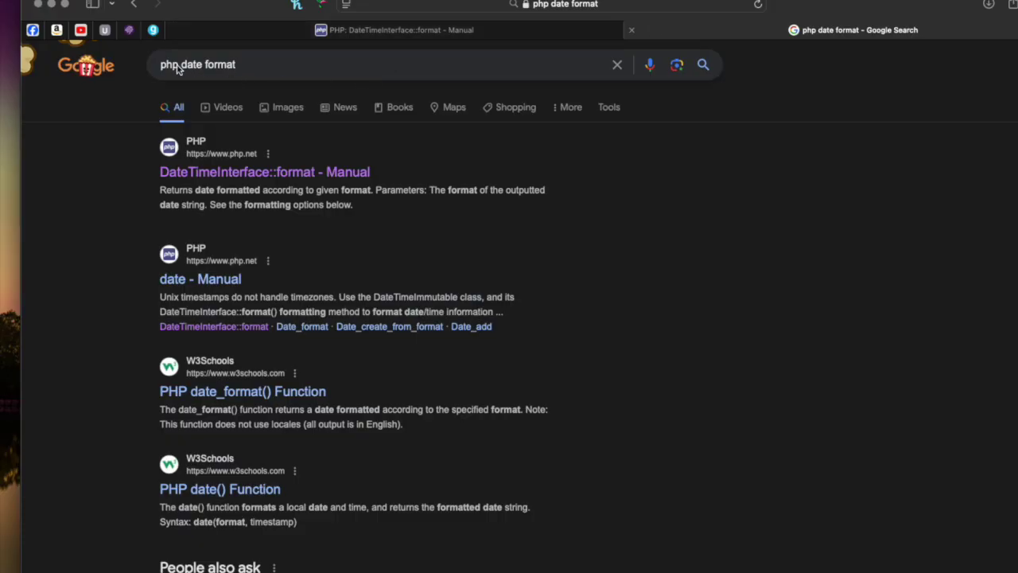
{"action": "left_click_drag", "start_coordinate": [180, 69], "coordinate": [150, 68]}
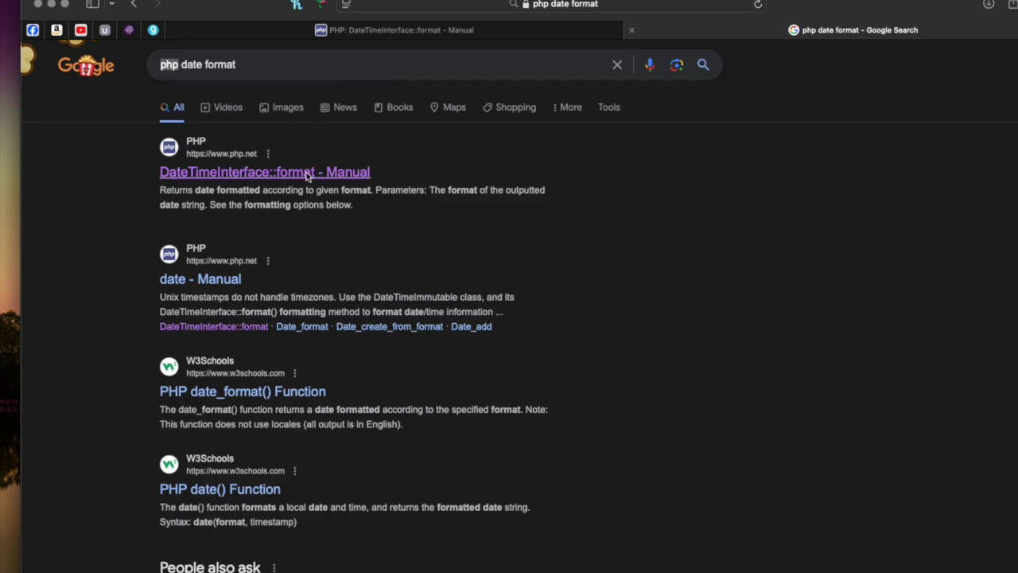
{"action": "left_click", "coordinate": [426, 184]}
{"action": "left_click", "coordinate": [400, 35]}
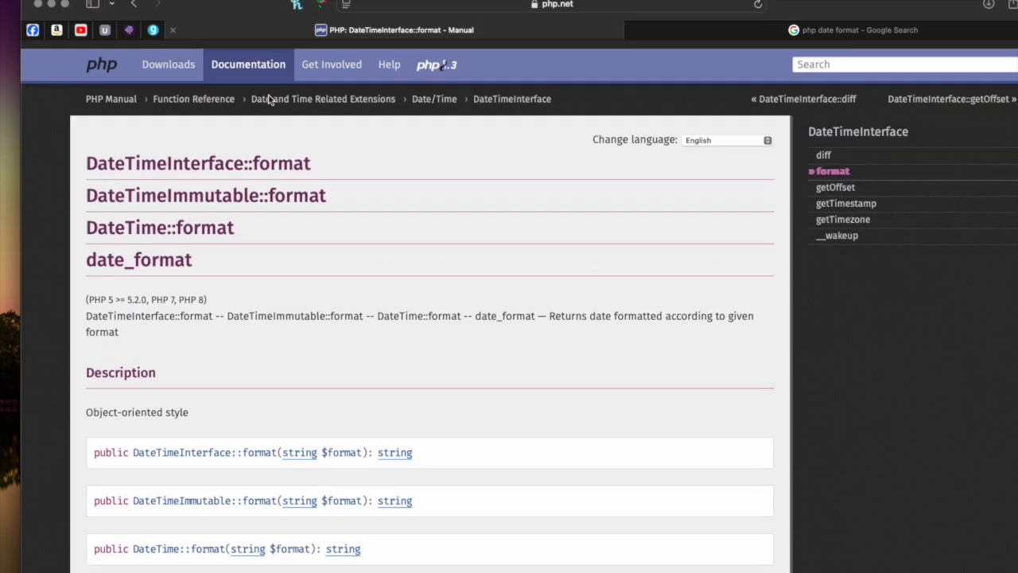
{"action": "scroll", "coordinate": [268, 100], "scroll_direction": "down", "scroll_amount": 6}
{"action": "scroll", "coordinate": [269, 100], "scroll_direction": "down", "scroll_amount": 3}
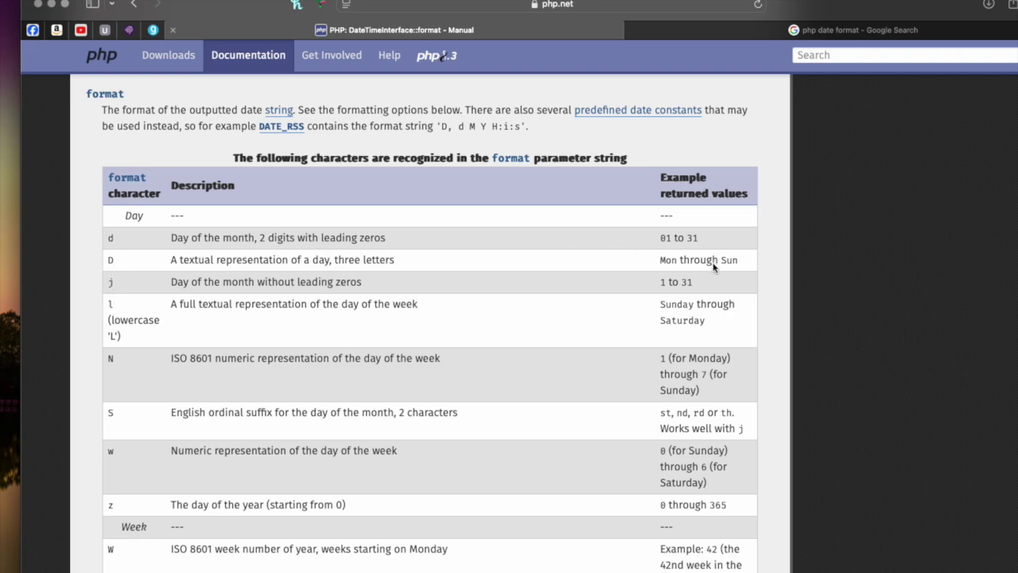
{"action": "scroll", "coordinate": [556, 345], "scroll_direction": "down", "scroll_amount": 9}
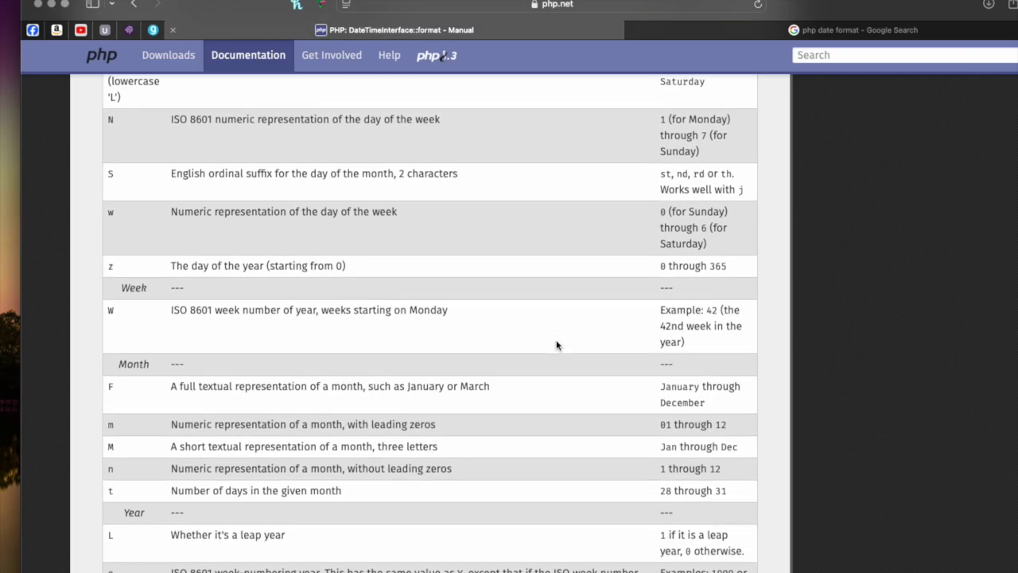
Replace the custom date format of the time variable's Current Date with HH and rerun the shortcut.
{"action": "scroll", "coordinate": [557, 345], "scroll_direction": "down", "scroll_amount": 4}
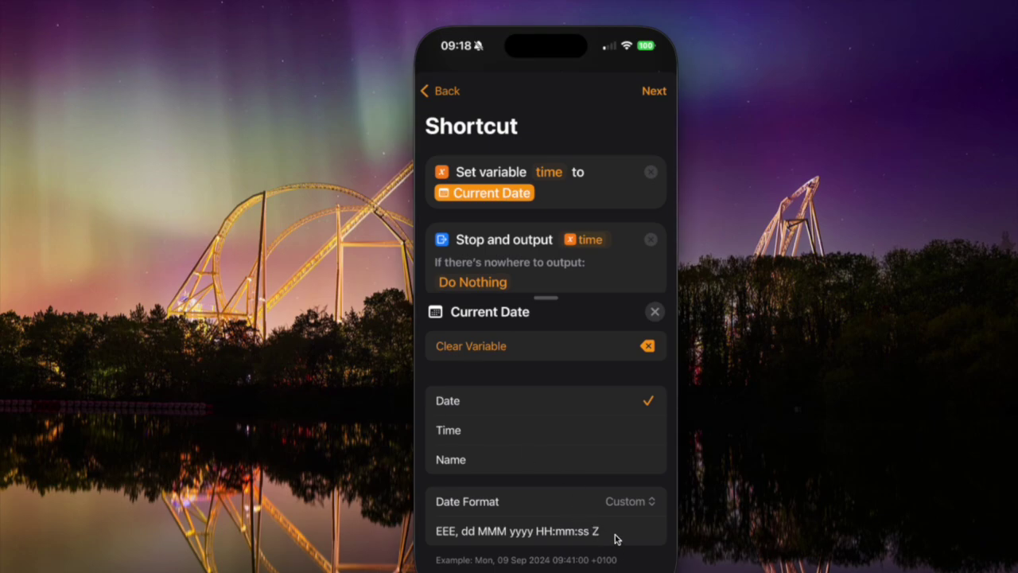
{"action": "key", "text": "BackSpace"}
{"action": "key", "text": "BackSpace"}
{"action": "key", "text": "BackSpace"}
{"action": "key", "text": "BackSpace"}
{"action": "key", "text": "BackSpace"}
{"action": "key", "text": "BackSpace"}
{"action": "key", "text": "BackSpace"}
{"action": "key", "text": "BackSpace"}
{"action": "key", "text": "BackSpace"}
{"action": "key", "text": "BackSpace"}
{"action": "key", "text": "BackSpace"}
{"action": "key", "text": "BackSpace"}
{"action": "key", "text": "BackSpace"}
{"action": "key", "text": "BackSpace"}
{"action": "key", "text": "BackSpace"}
{"action": "key", "text": "BackSpace"}
{"action": "key", "text": "BackSpace"}
{"action": "key", "text": "BackSpace"}
{"action": "key", "text": "BackSpace"}
{"action": "key", "text": "BackSpace"}
{"action": "key", "text": "BackSpace"}
{"action": "key", "text": "BackSpace"}
{"action": "key", "text": "BackSpace"}
{"action": "key", "text": "BackSpace"}
{"action": "key", "text": "BackSpace"}
{"action": "key", "text": "BackSpace"}
{"action": "key", "text": "BackSpace"}
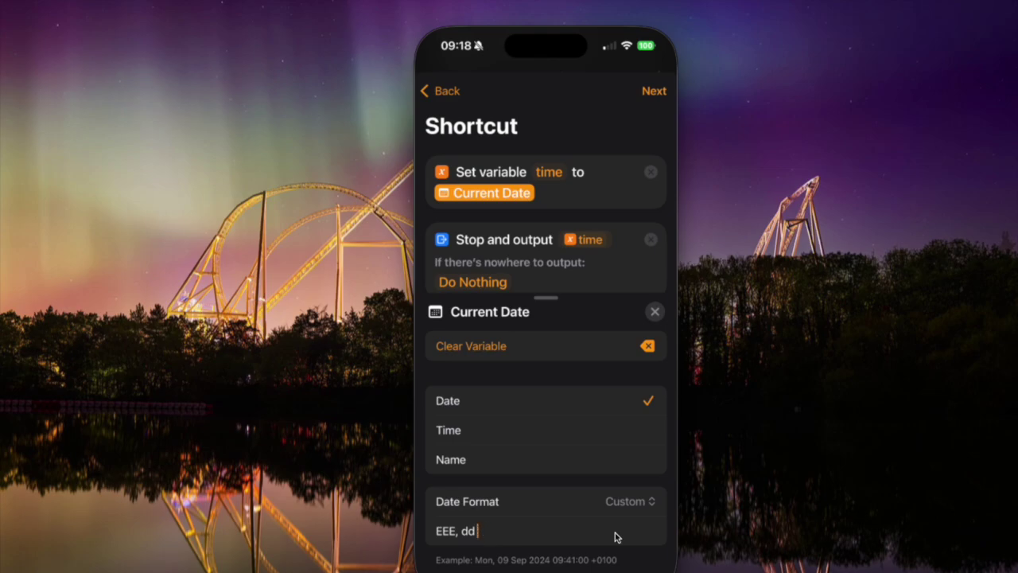
{"action": "type", "text": "HH"}
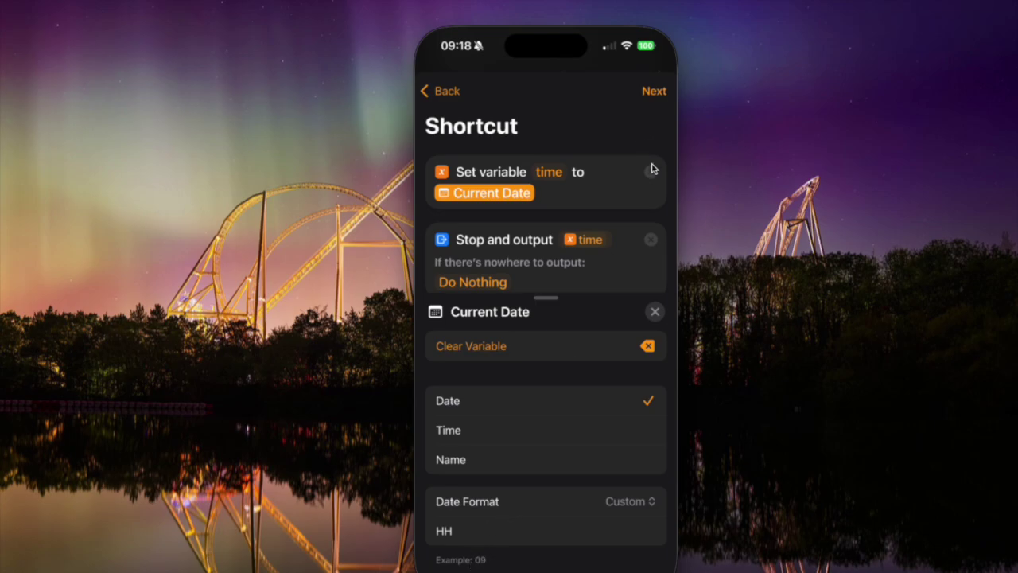
{"action": "left_click", "coordinate": [653, 312]}
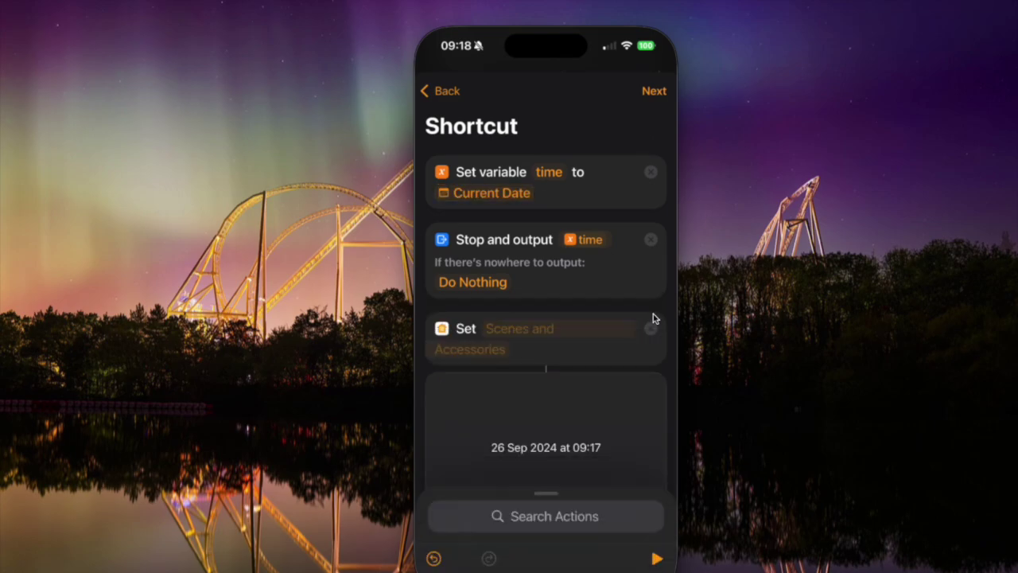
{"action": "left_click", "coordinate": [657, 558]}
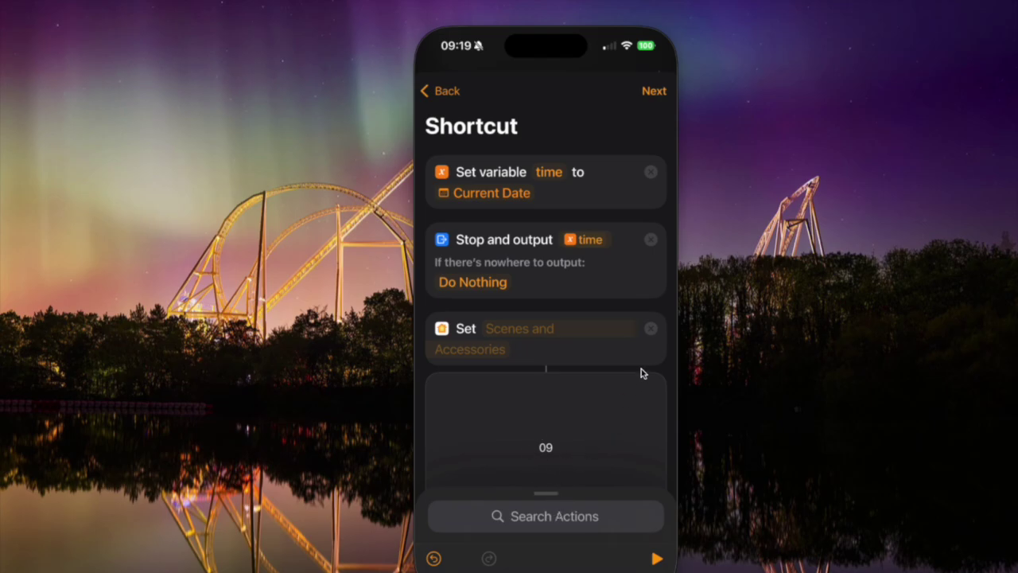
Replace the Stop and Output action with Get Numbers from Input, placed directly after the variable action and reading time.
{"action": "left_click", "coordinate": [650, 240]}
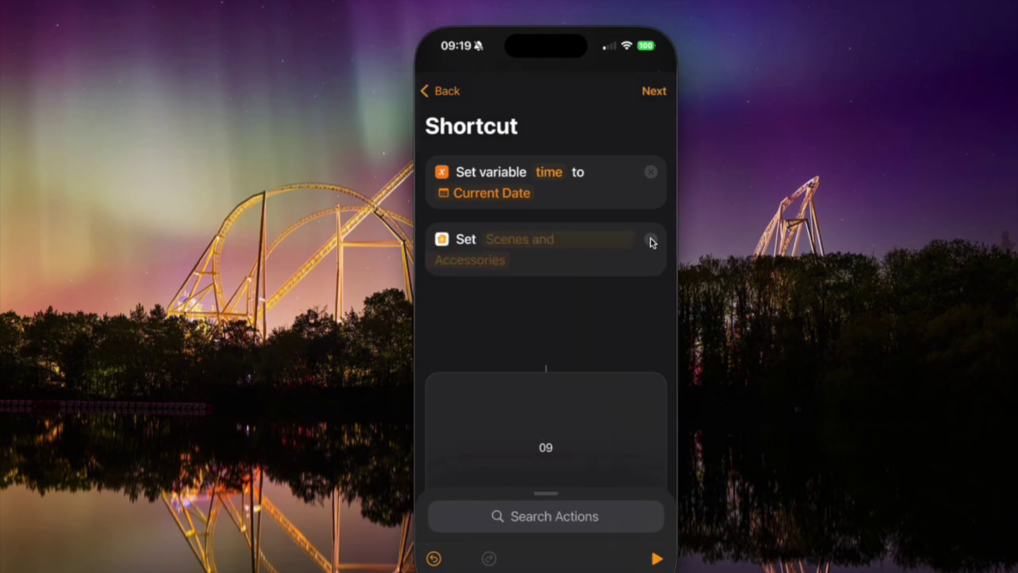
{"action": "left_click", "coordinate": [518, 517]}
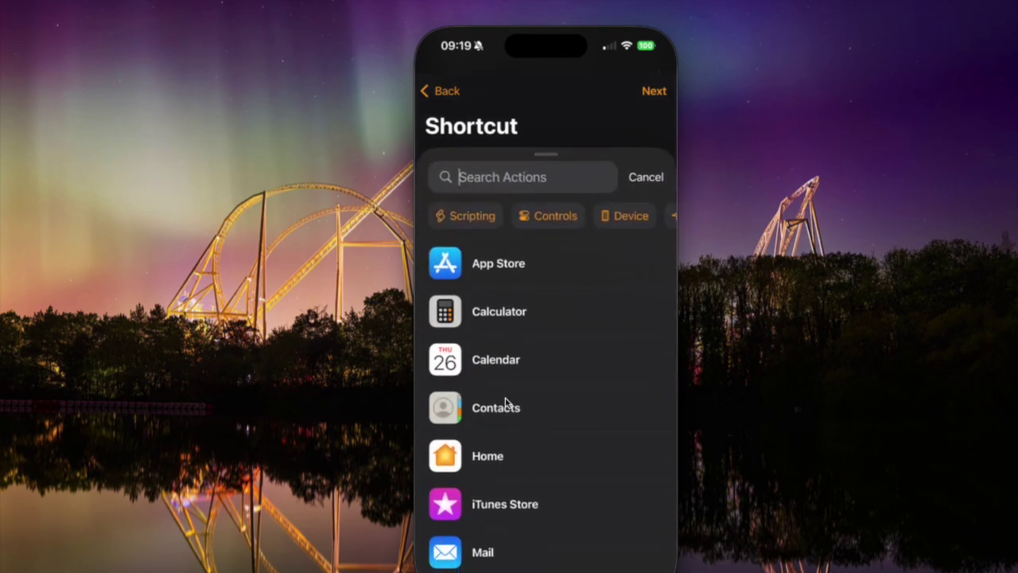
{"action": "type", "text": "Get num"}
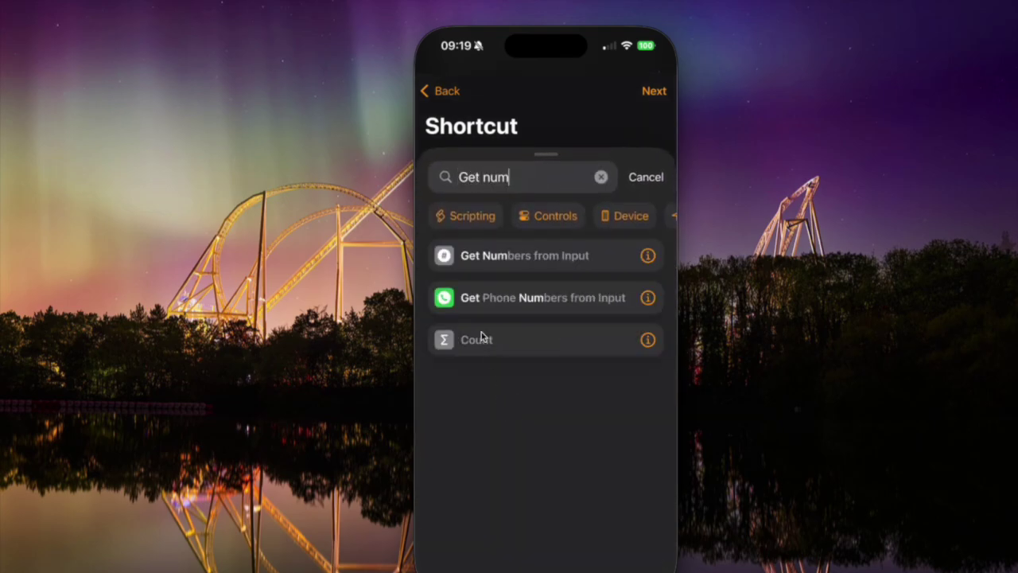
{"action": "left_click", "coordinate": [457, 256]}
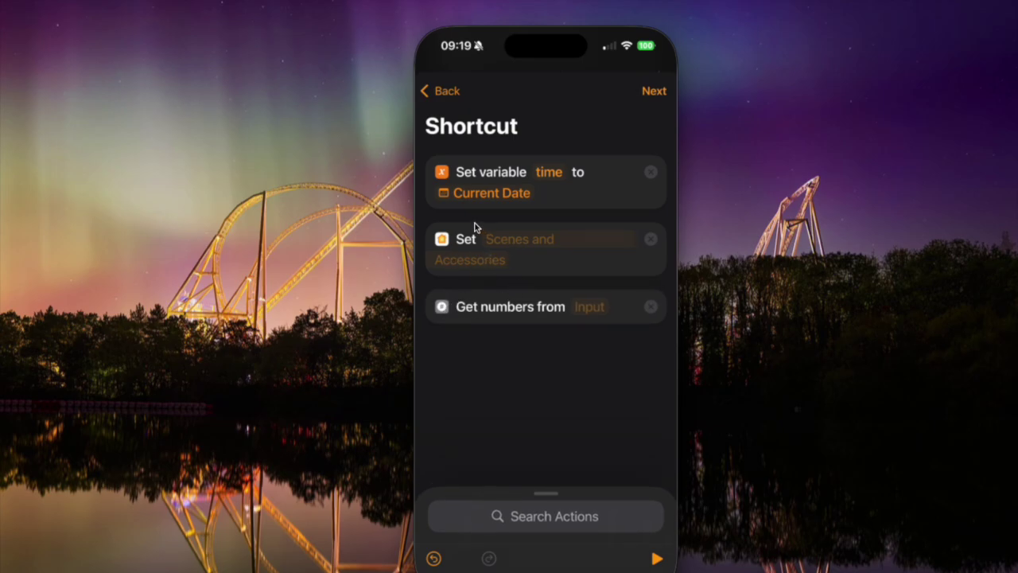
{"action": "left_click_drag", "start_coordinate": [481, 310], "coordinate": [482, 234]}
{"action": "left_click", "coordinate": [597, 241]}
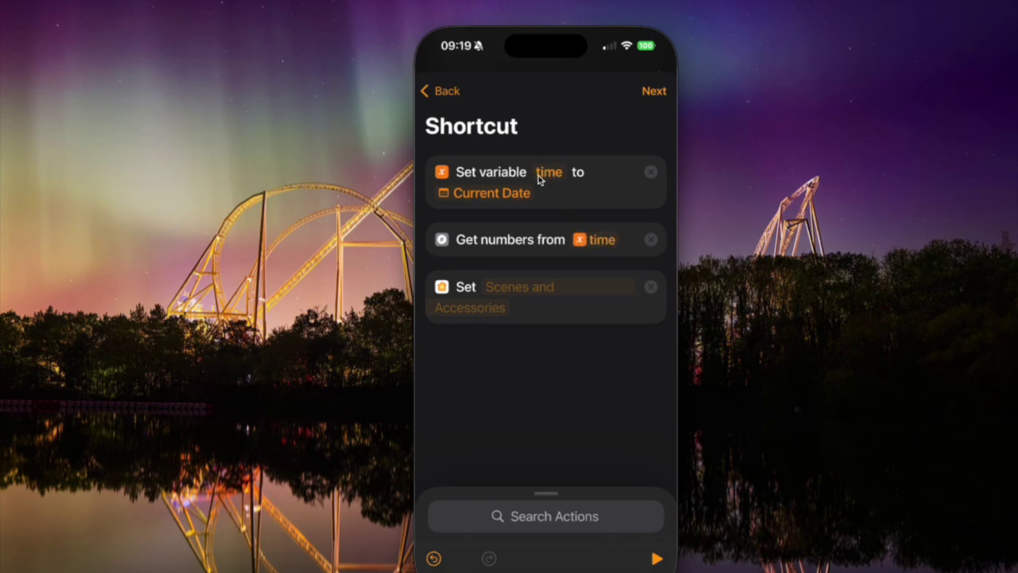
Add an If action with the condition that Numbers is less than or equal to 15.
{"action": "left_click", "coordinate": [532, 513]}
{"action": "type", "text": "if"}
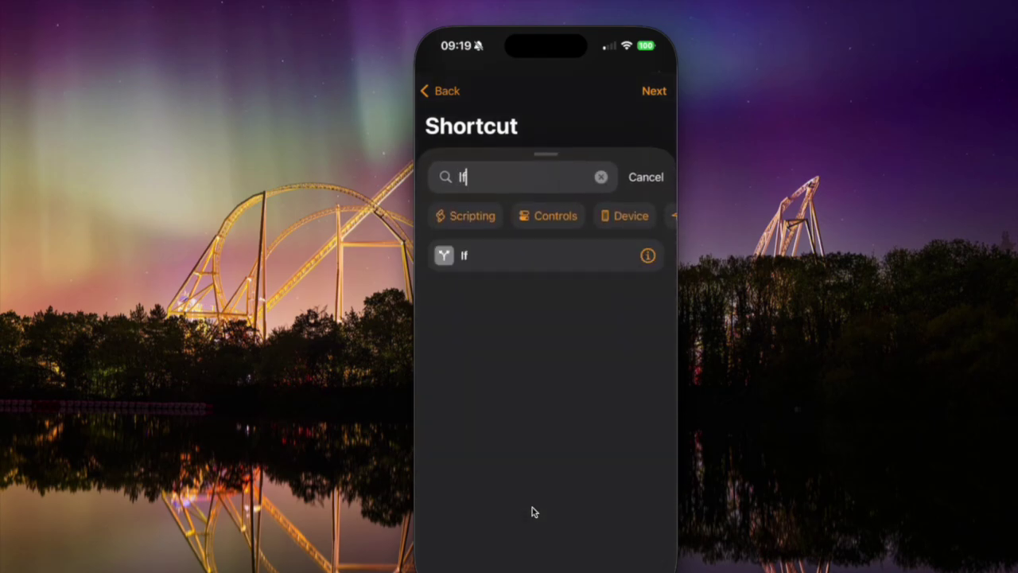
{"action": "left_click", "coordinate": [473, 257]}
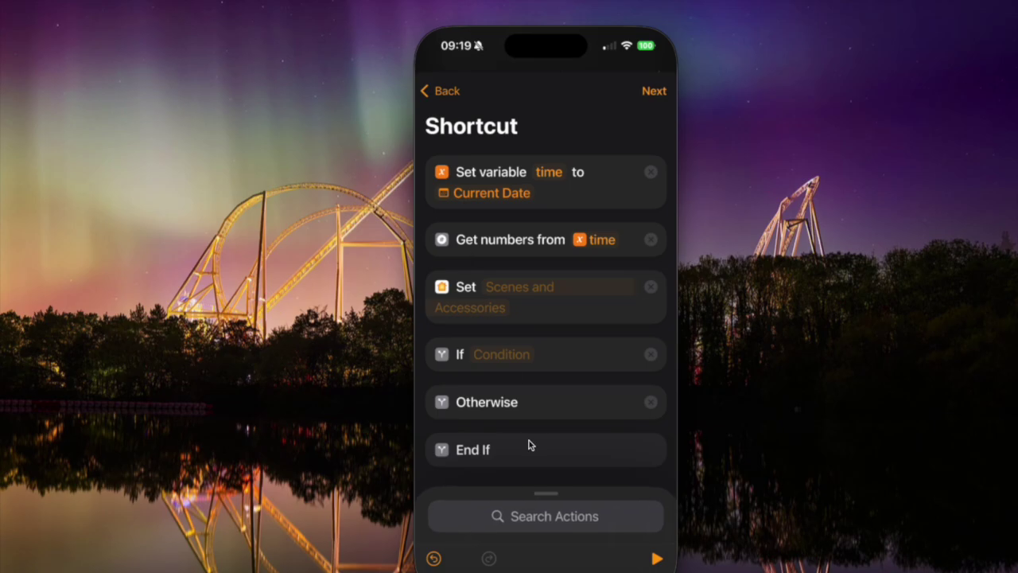
{"action": "left_click", "coordinate": [511, 354]}
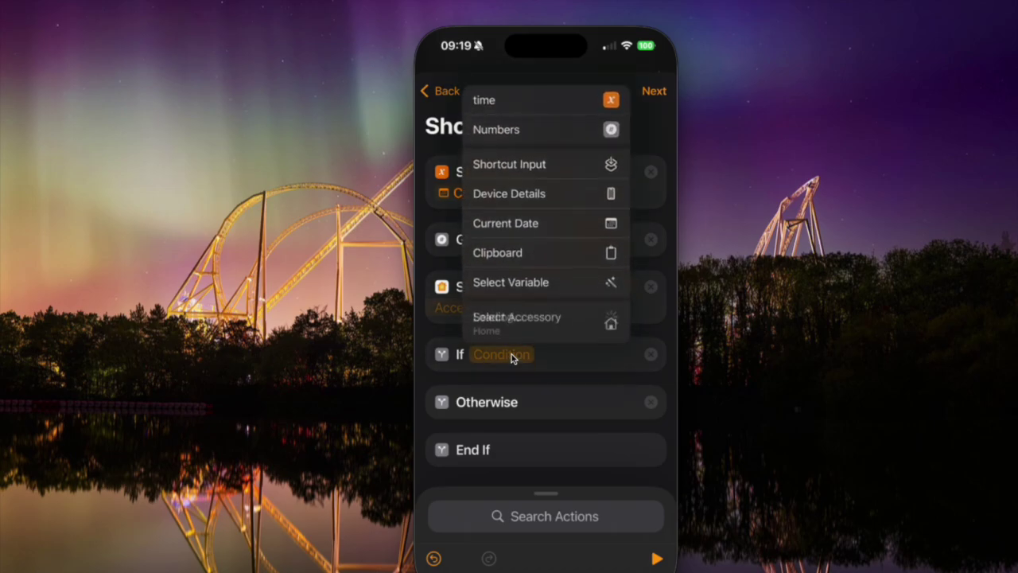
{"action": "left_click", "coordinate": [535, 128]}
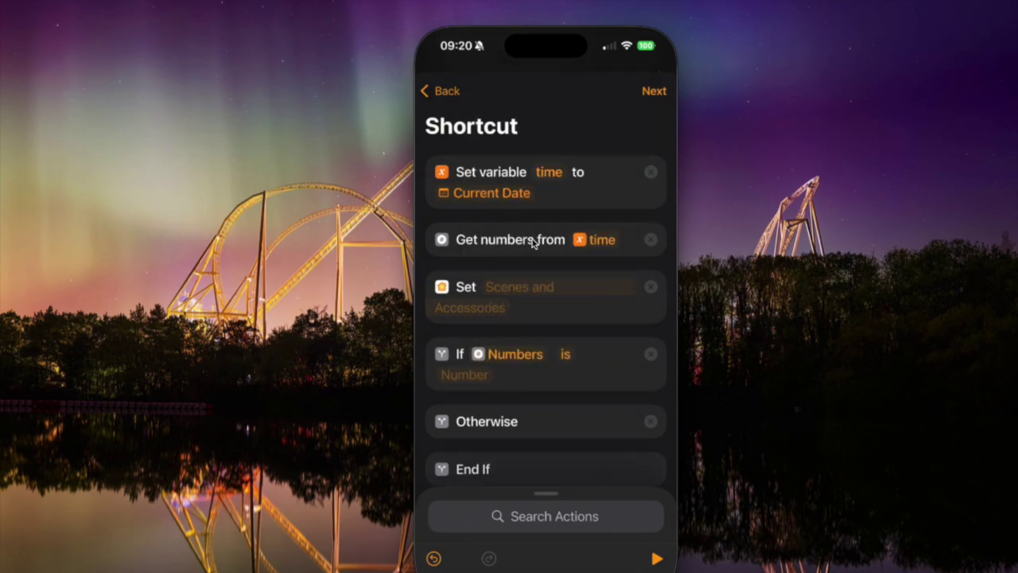
{"action": "left_click", "coordinate": [564, 355]}
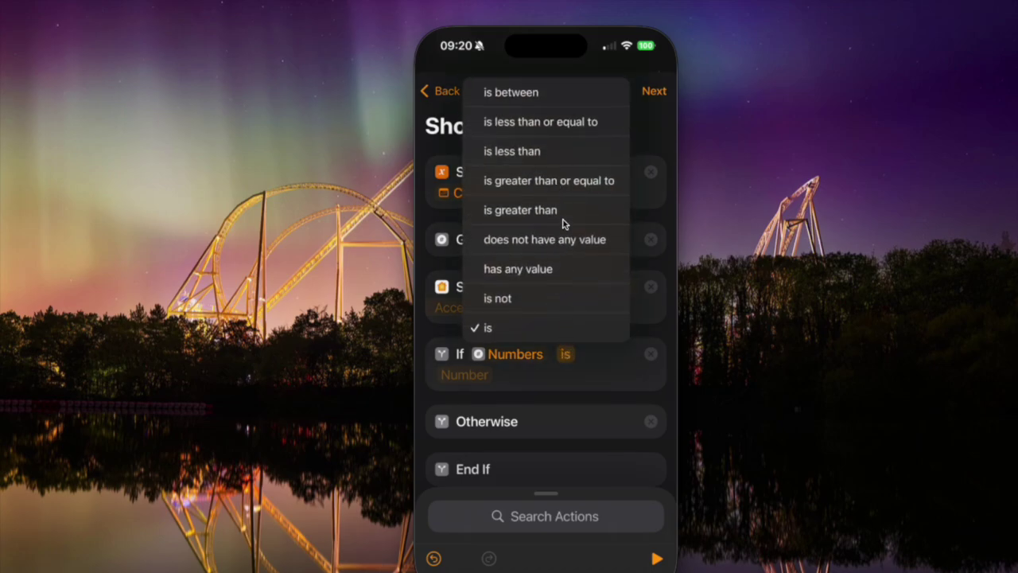
{"action": "left_click", "coordinate": [559, 122]}
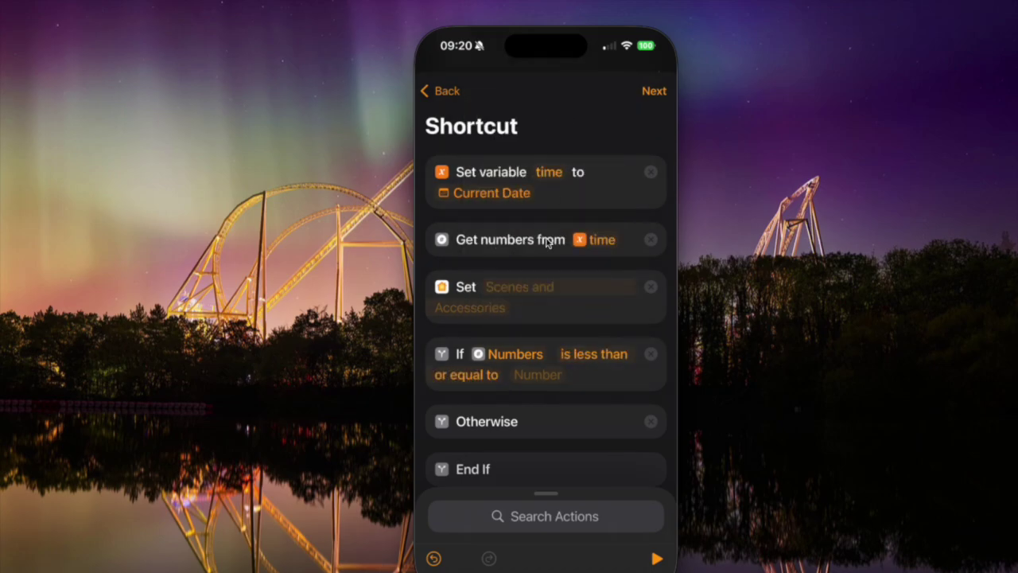
{"action": "left_click", "coordinate": [524, 380]}
{"action": "type", "text": "15"}
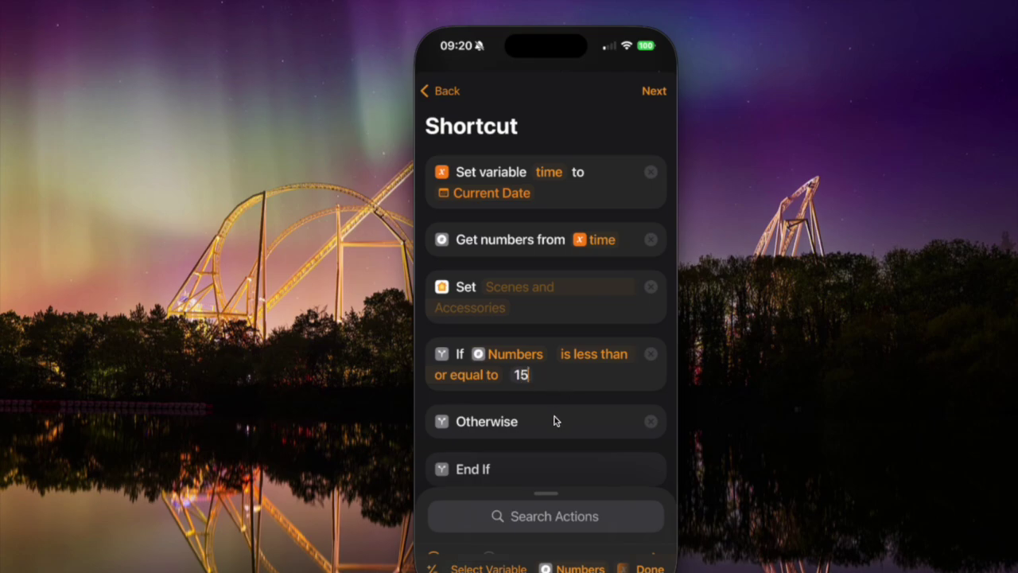
Move the Set Scenes and Accessories action inside the If branch and assign it the Living Room Lights On scene.
{"action": "left_click_drag", "start_coordinate": [468, 291], "coordinate": [519, 349]}
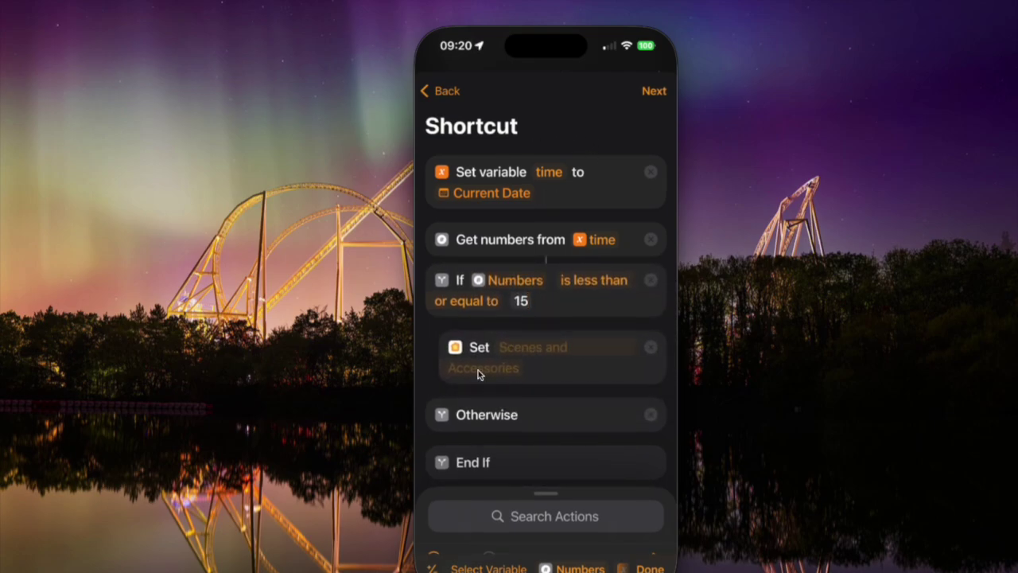
{"action": "left_click", "coordinate": [520, 301]}
{"action": "left_click", "coordinate": [516, 354]}
{"action": "left_click", "coordinate": [515, 347]}
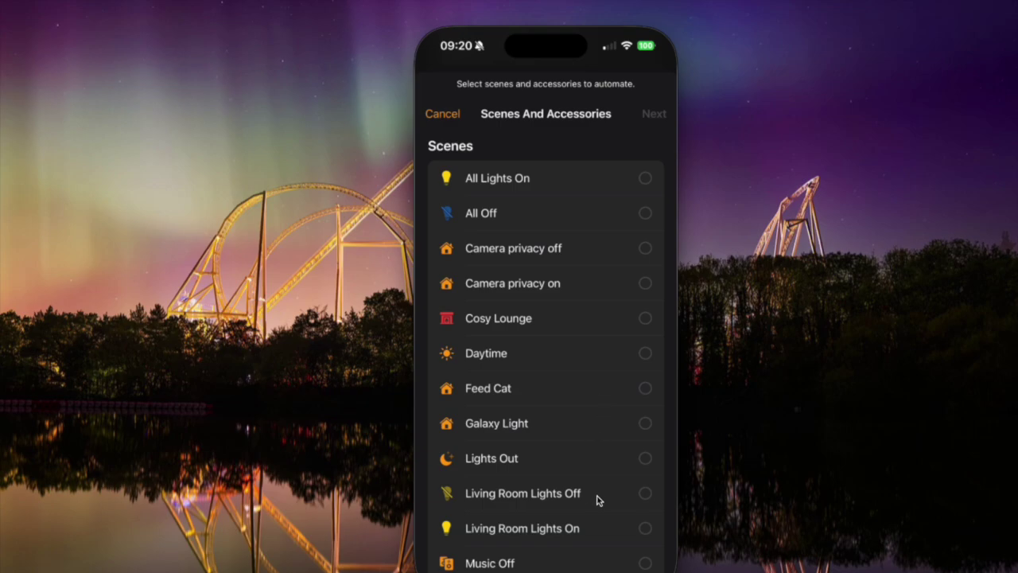
{"action": "left_click", "coordinate": [599, 529]}
{"action": "left_click", "coordinate": [652, 116]}
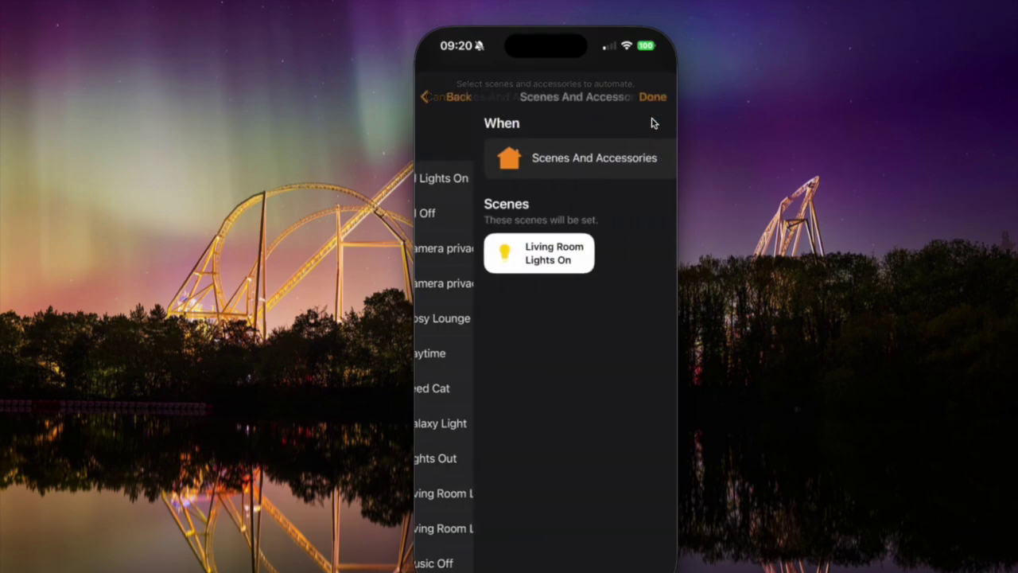
{"action": "left_click", "coordinate": [652, 93]}
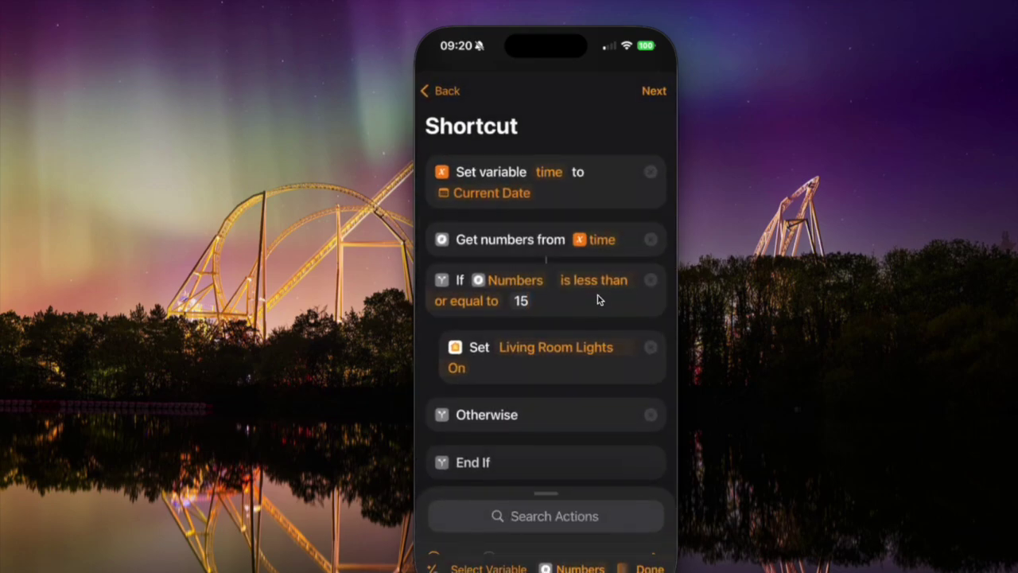
Add a Control Home action under Otherwise that sets the Galaxy Light and Living Room Lights On scenes.
{"action": "scroll", "coordinate": [596, 298], "scroll_direction": "down", "scroll_amount": 2}
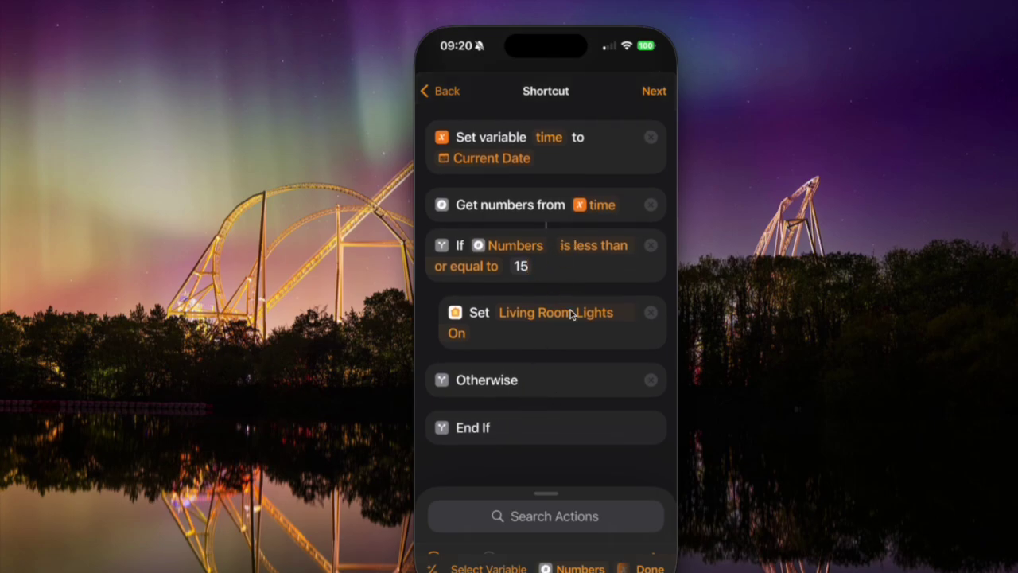
{"action": "left_click", "coordinate": [552, 517]}
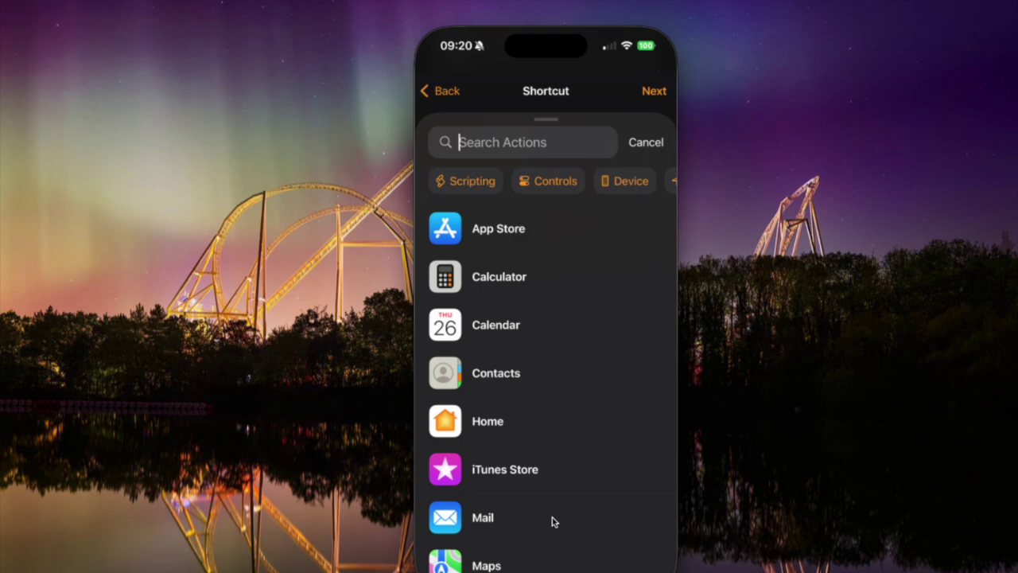
{"action": "type", "text": "Home"}
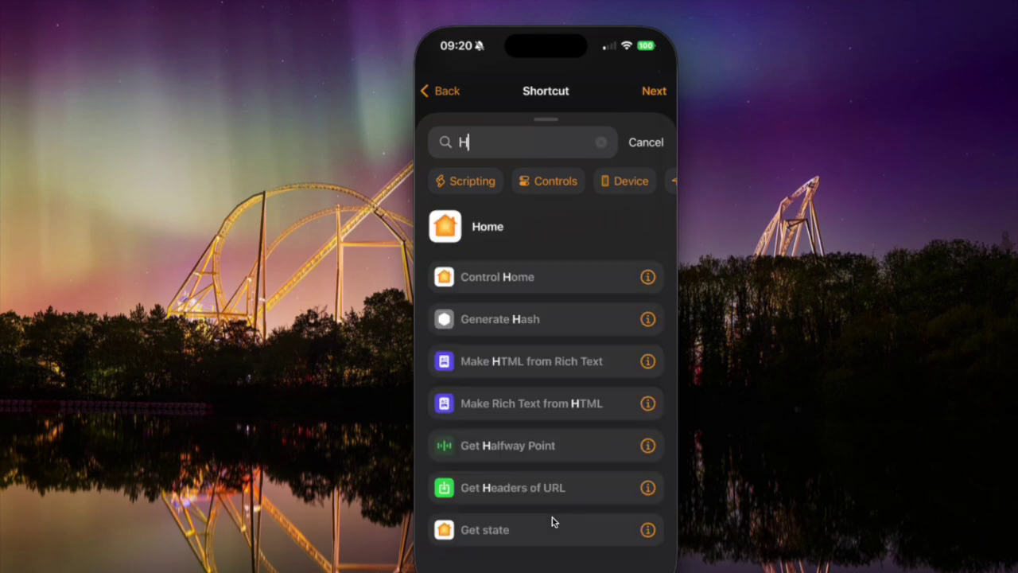
{"action": "left_click", "coordinate": [522, 280]}
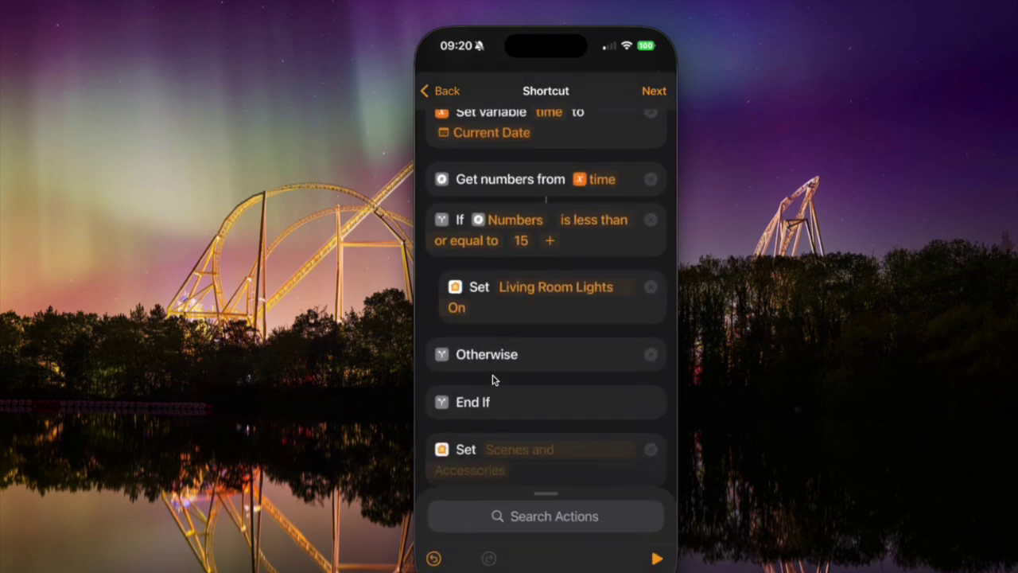
{"action": "left_click", "coordinate": [520, 399]}
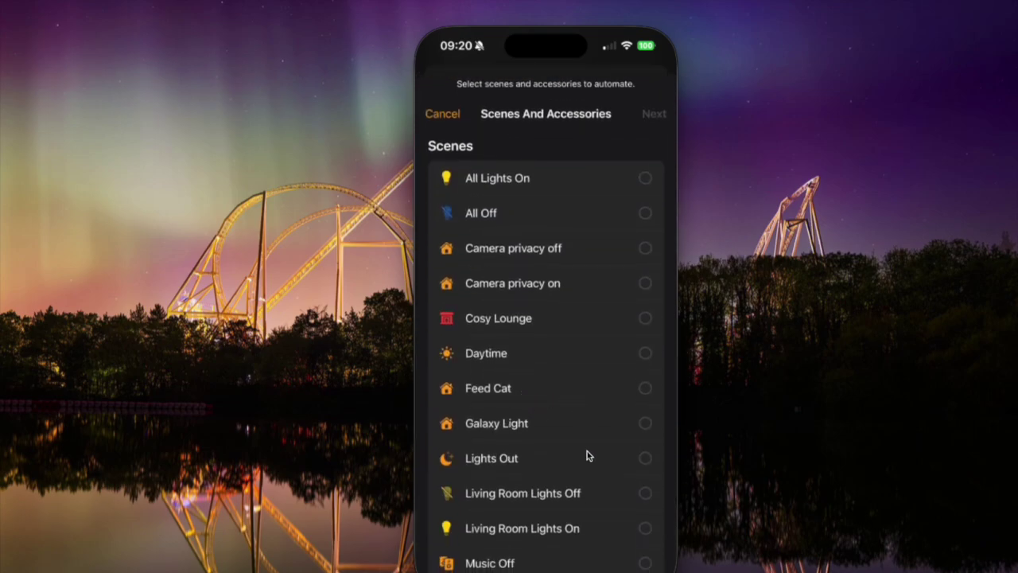
{"action": "left_click", "coordinate": [626, 525]}
{"action": "left_click", "coordinate": [626, 429]}
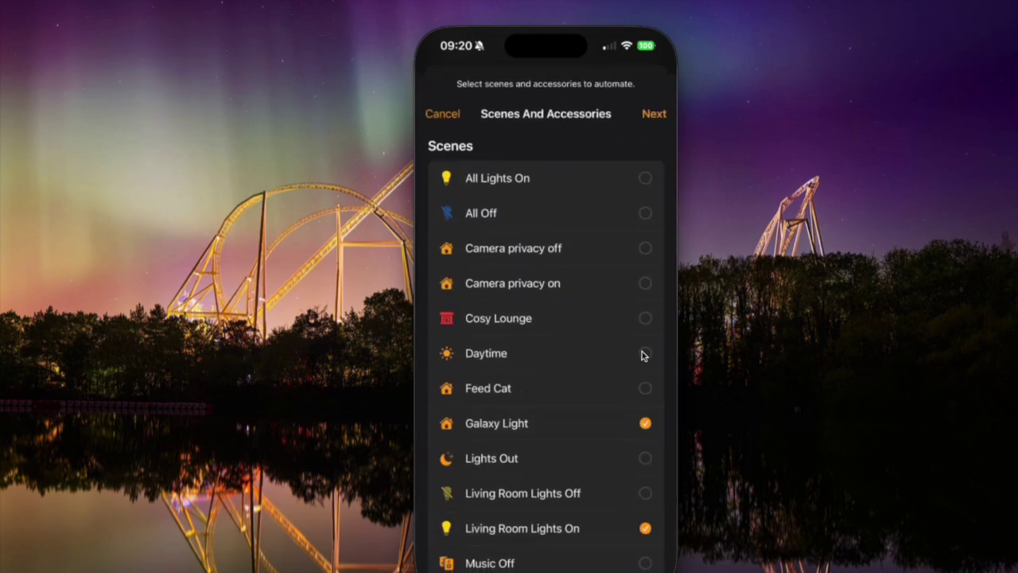
{"action": "left_click", "coordinate": [658, 114]}
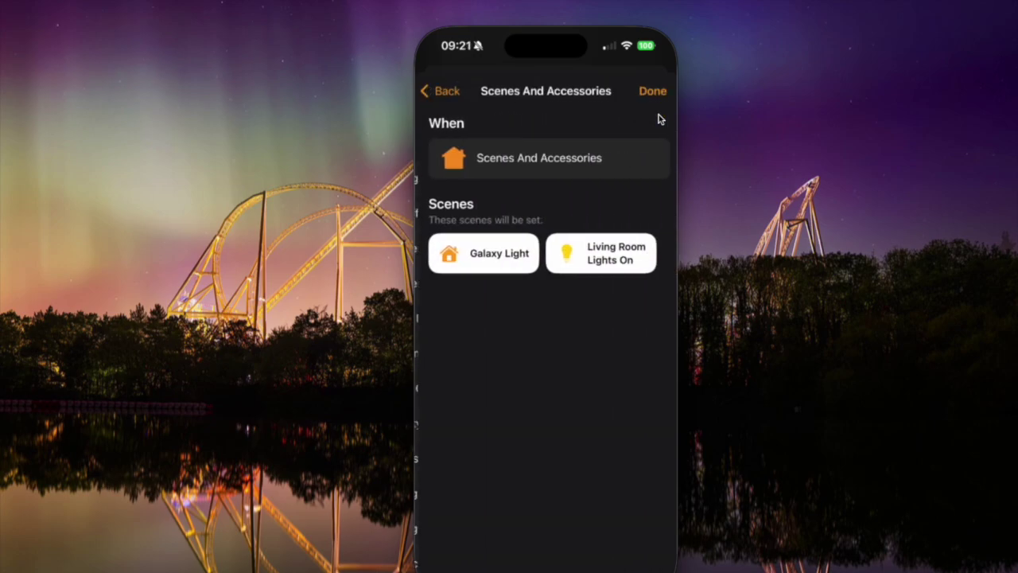
{"action": "left_click", "coordinate": [657, 93]}
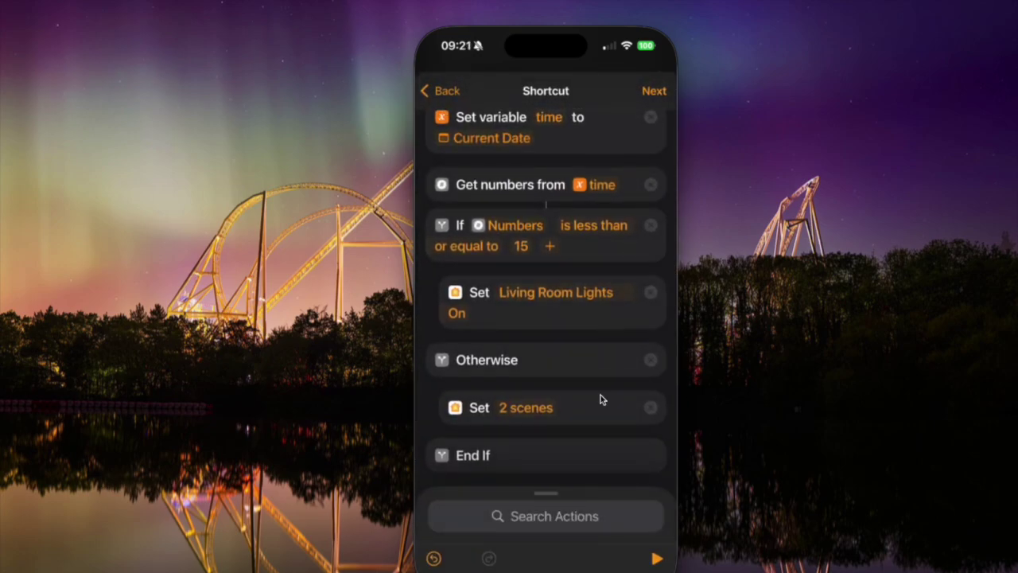
Review the Current Date format and the If and Otherwise branches of the shortcut.
{"action": "scroll", "coordinate": [601, 395], "scroll_direction": "up", "scroll_amount": 3}
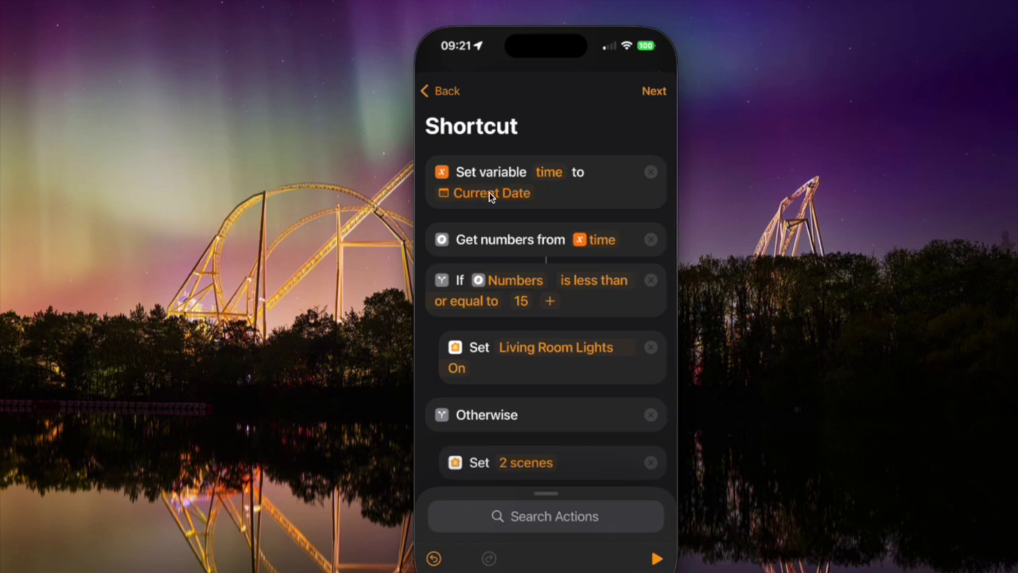
{"action": "left_click", "coordinate": [489, 193]}
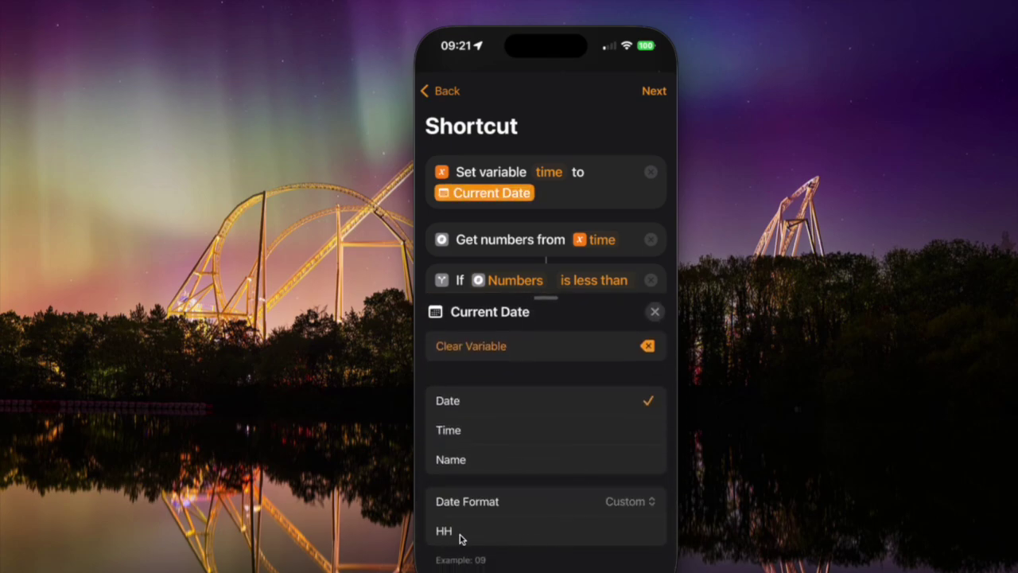
{"action": "left_click", "coordinate": [565, 177]}
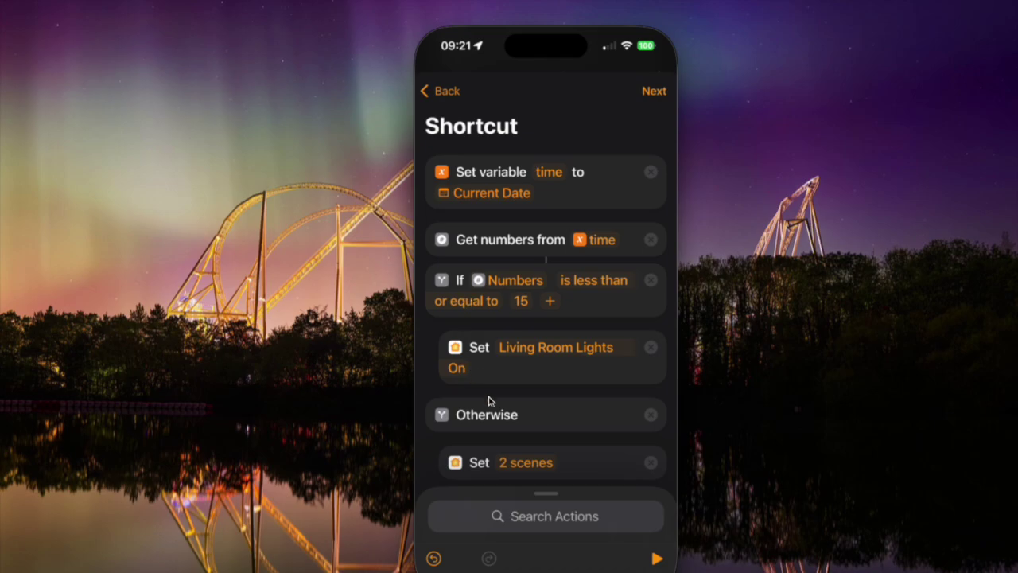
{"action": "scroll", "coordinate": [489, 402], "scroll_direction": "down", "scroll_amount": 2}
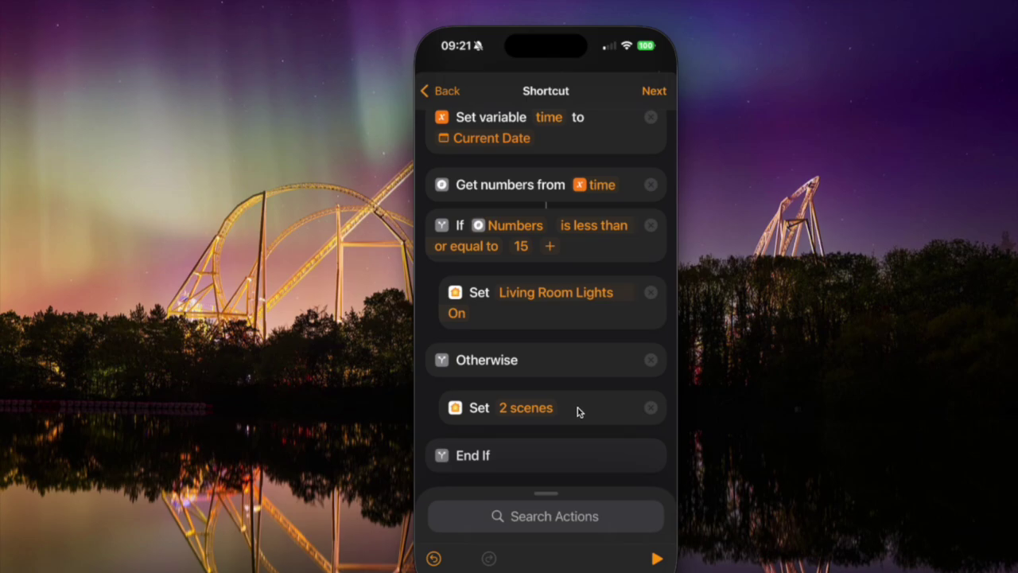
{"action": "scroll", "coordinate": [577, 411], "scroll_direction": "up", "scroll_amount": 2}
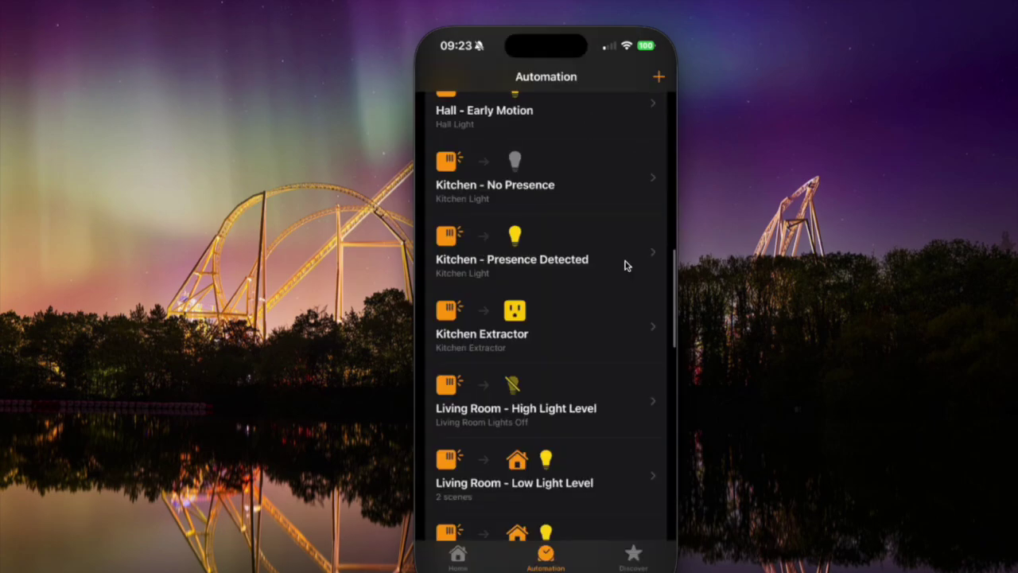
Open the shortcut of the existing Living Room - Presence Detected automation.
{"action": "scroll", "coordinate": [625, 266], "scroll_direction": "down", "scroll_amount": 3}
{"action": "scroll", "coordinate": [625, 264], "scroll_direction": "down", "scroll_amount": 2}
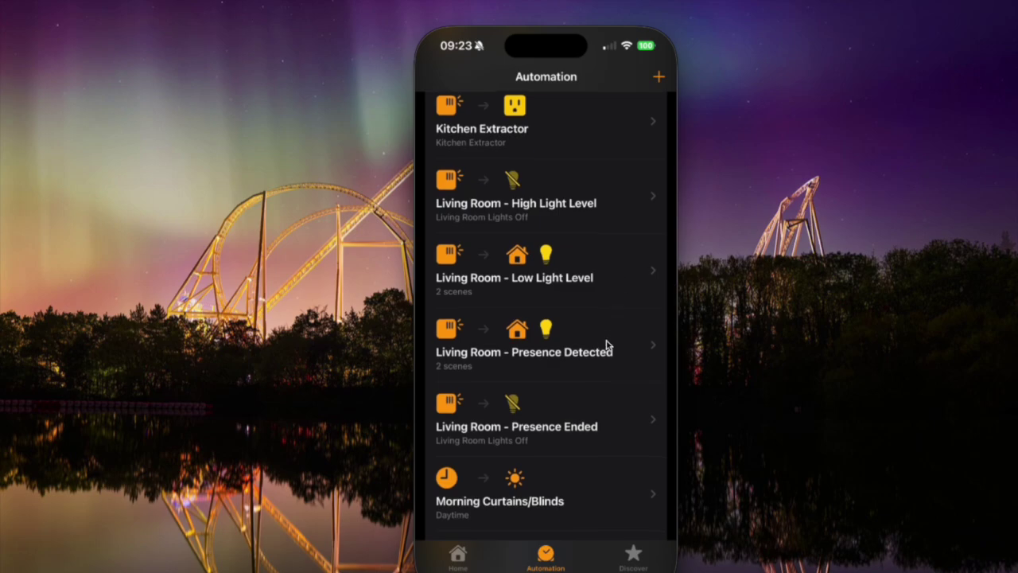
{"action": "left_click", "coordinate": [603, 346]}
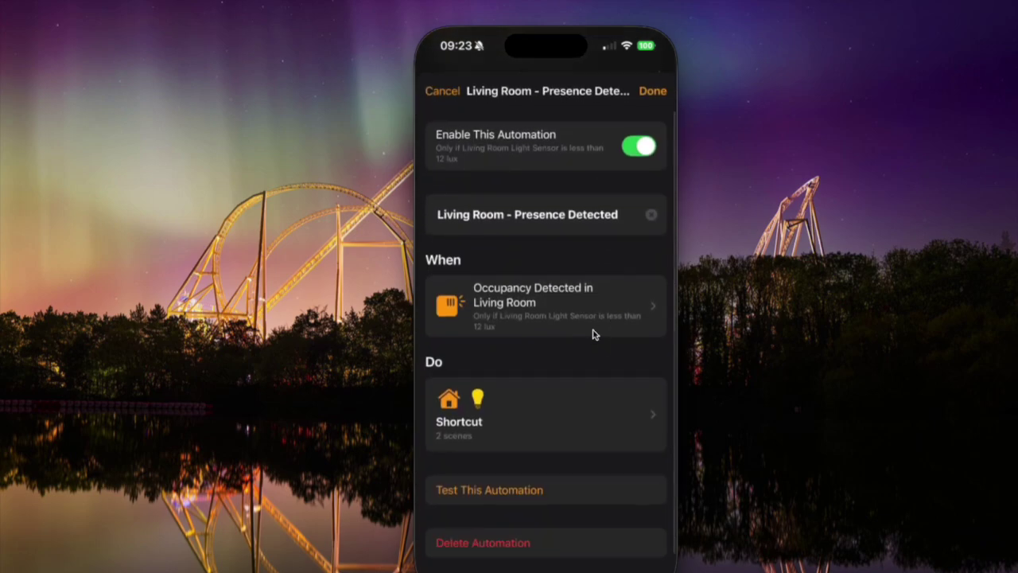
{"action": "left_click", "coordinate": [524, 410]}
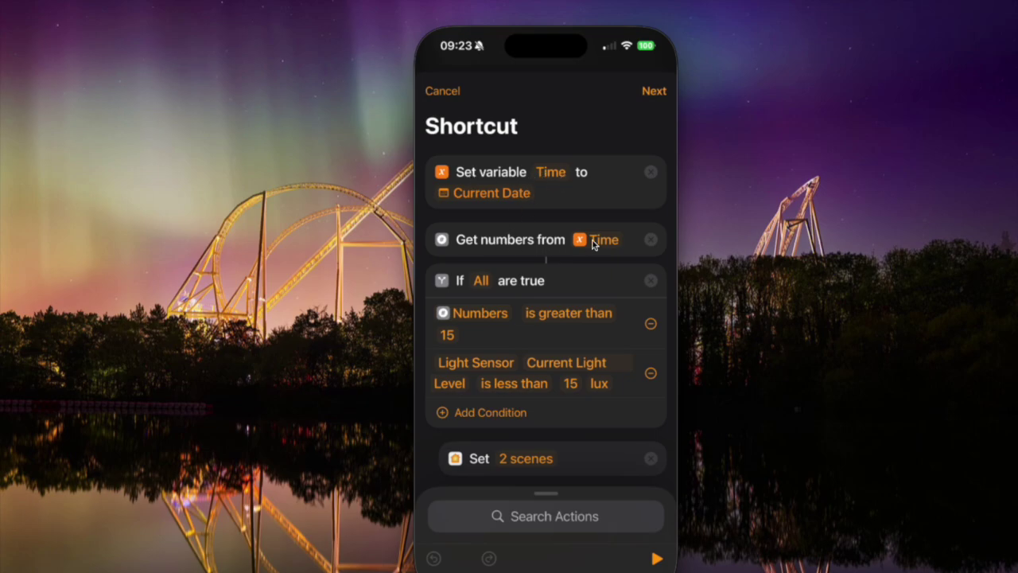
Review the shortcut's time and light level conditions and the scenes set in its If and Otherwise branches, and close it without changes.
{"action": "scroll", "coordinate": [613, 245], "scroll_direction": "down", "scroll_amount": 2}
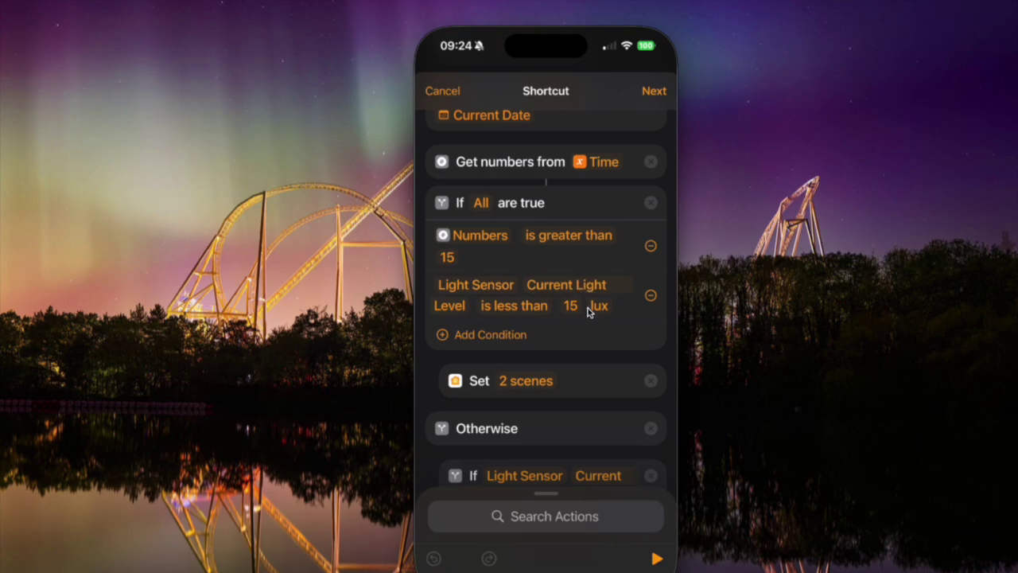
{"action": "scroll", "coordinate": [588, 307], "scroll_direction": "down", "scroll_amount": 2}
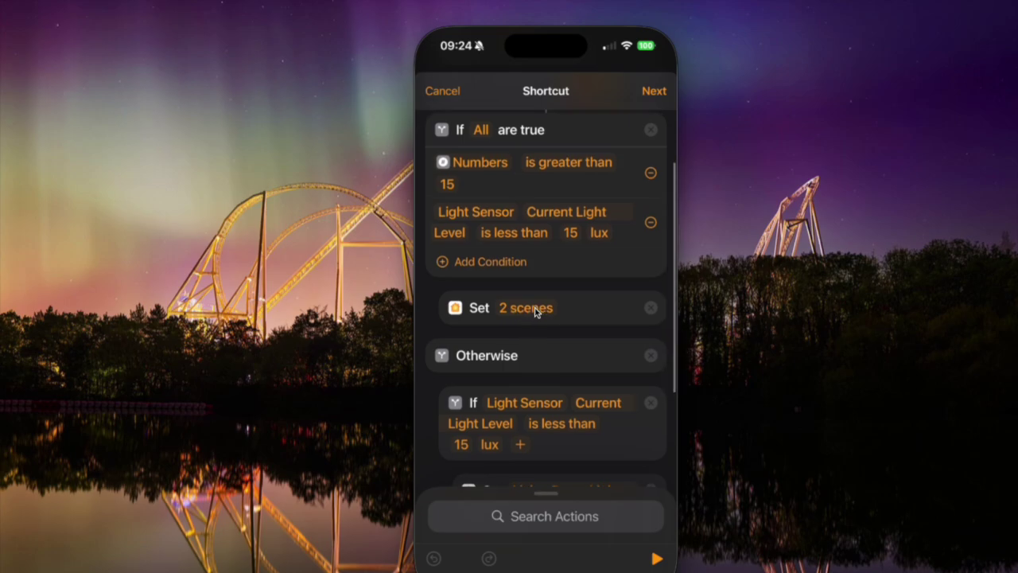
{"action": "scroll", "coordinate": [536, 310], "scroll_direction": "down", "scroll_amount": 2}
{"action": "scroll", "coordinate": [523, 273], "scroll_direction": "down", "scroll_amount": 2}
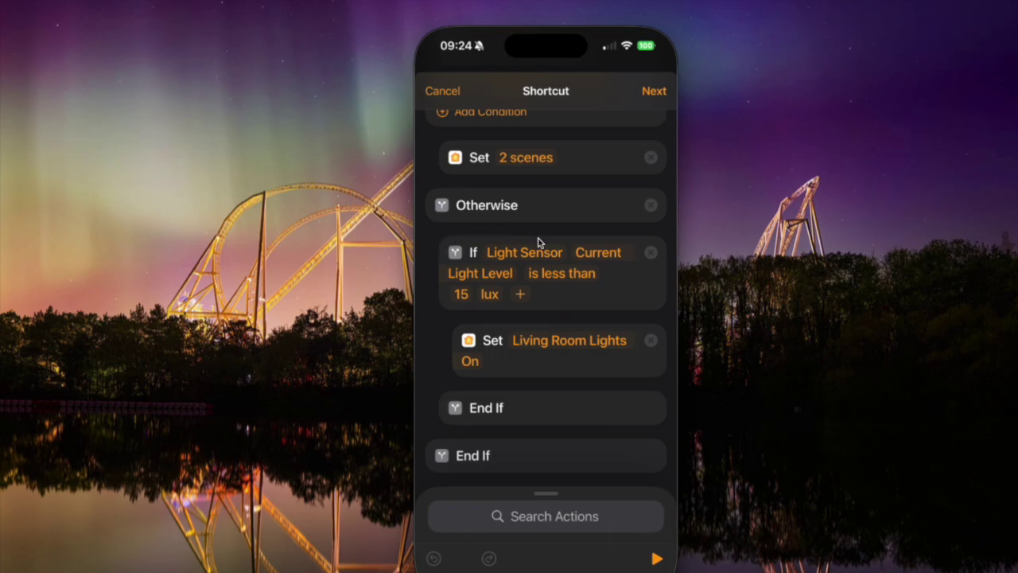
{"action": "scroll", "coordinate": [525, 318], "scroll_direction": "up", "scroll_amount": 3}
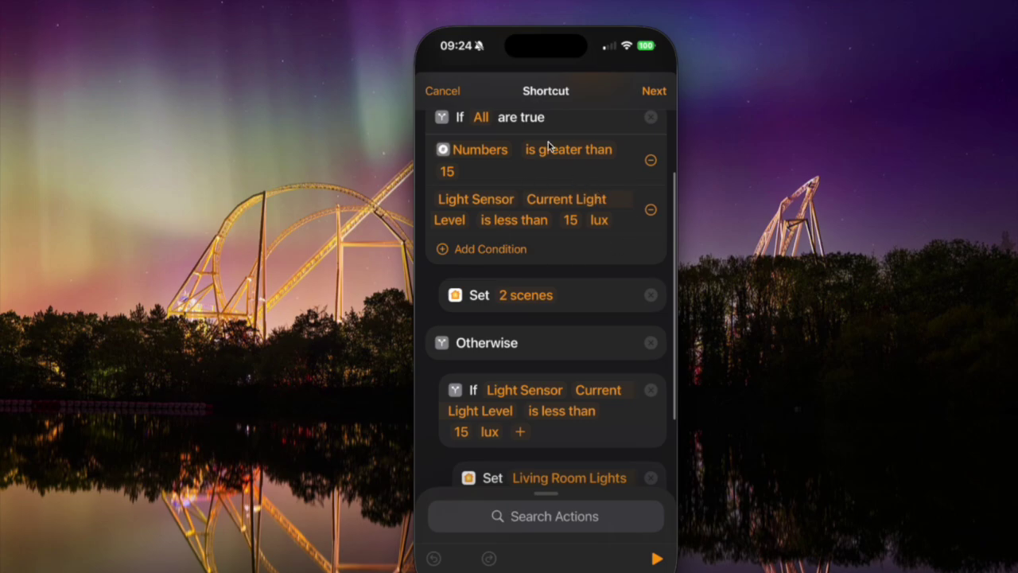
{"action": "scroll", "coordinate": [578, 229], "scroll_direction": "down", "scroll_amount": 3}
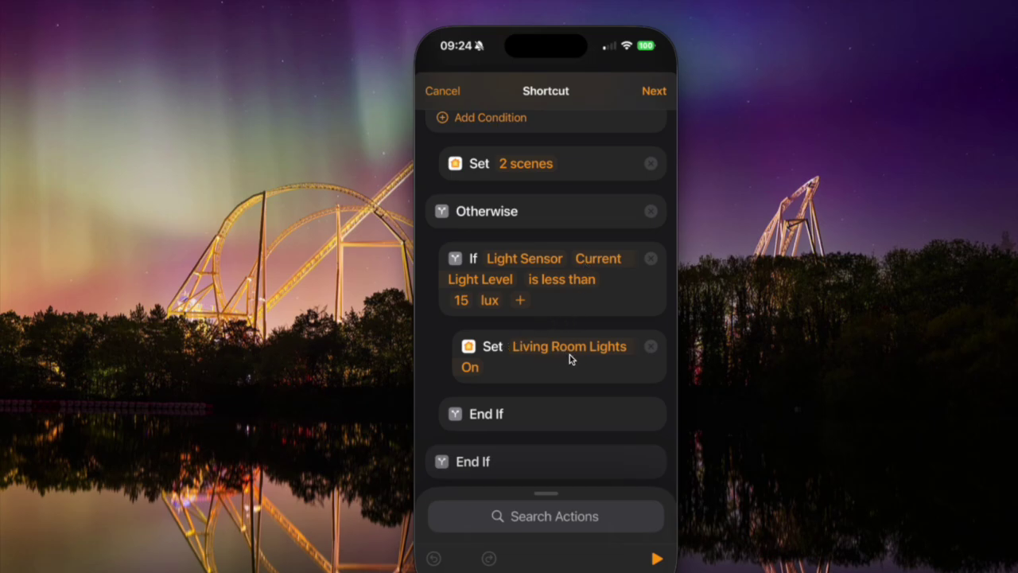
{"action": "scroll", "coordinate": [570, 356], "scroll_direction": "up", "scroll_amount": 5}
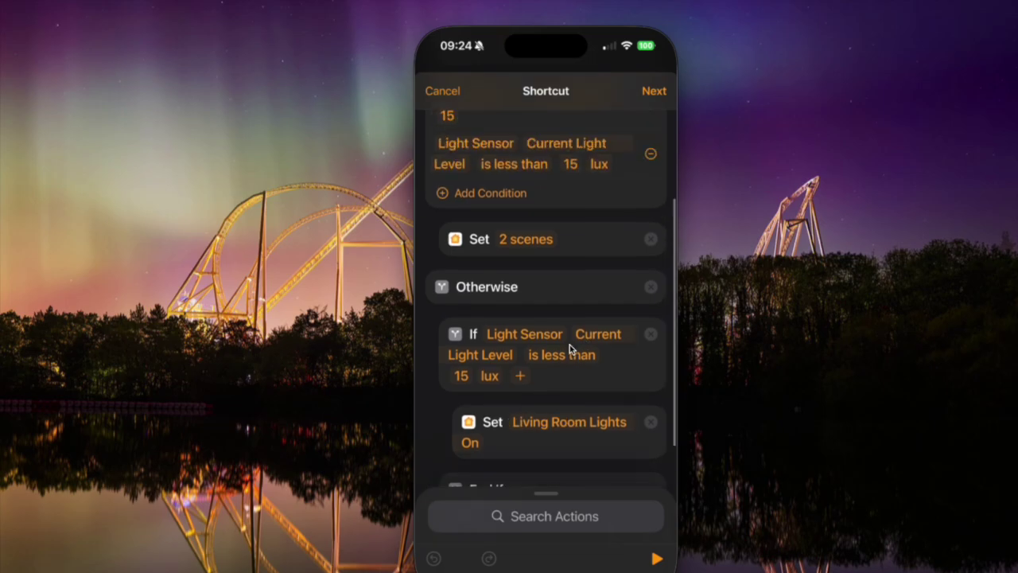
{"action": "scroll", "coordinate": [570, 345], "scroll_direction": "up", "scroll_amount": 1}
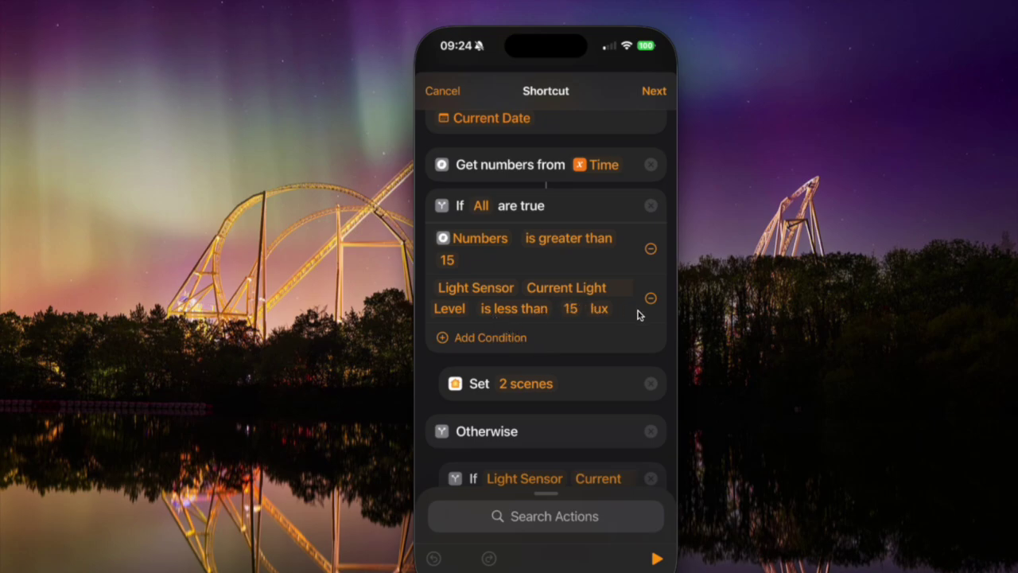
{"action": "scroll", "coordinate": [632, 315], "scroll_direction": "down", "scroll_amount": 3}
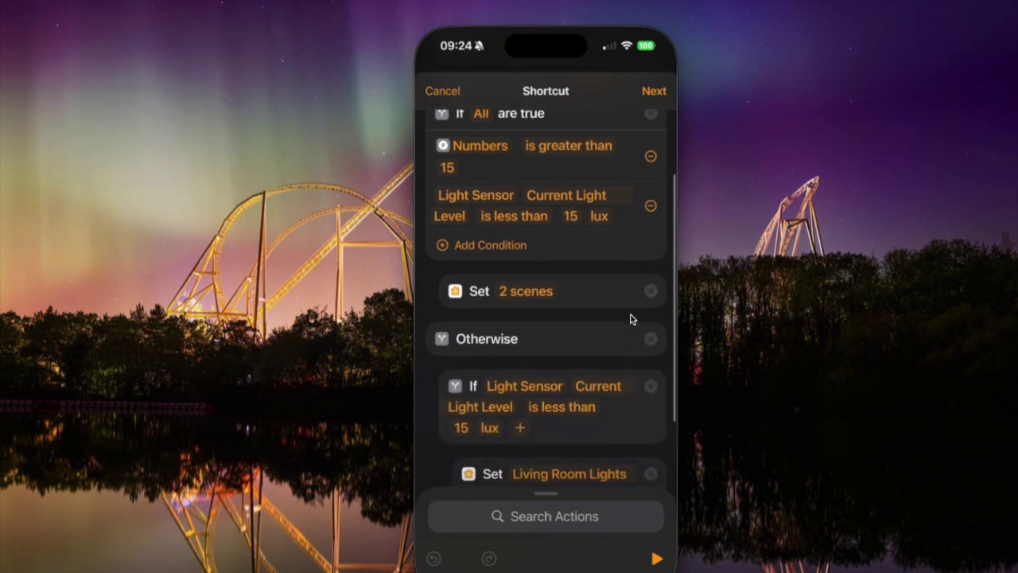
{"action": "scroll", "coordinate": [632, 319], "scroll_direction": "up", "scroll_amount": 5}
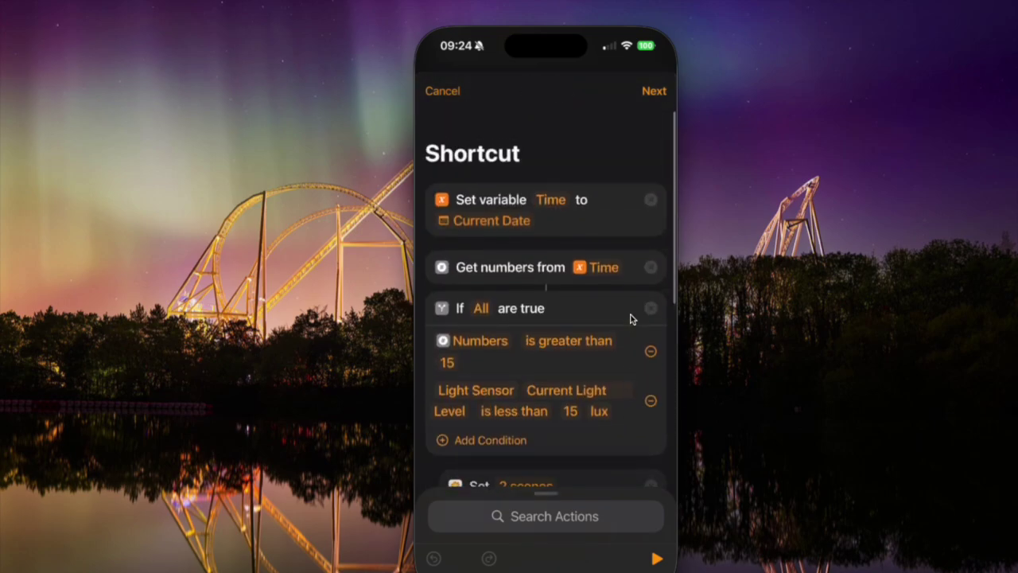
{"action": "left_click", "coordinate": [444, 91]}
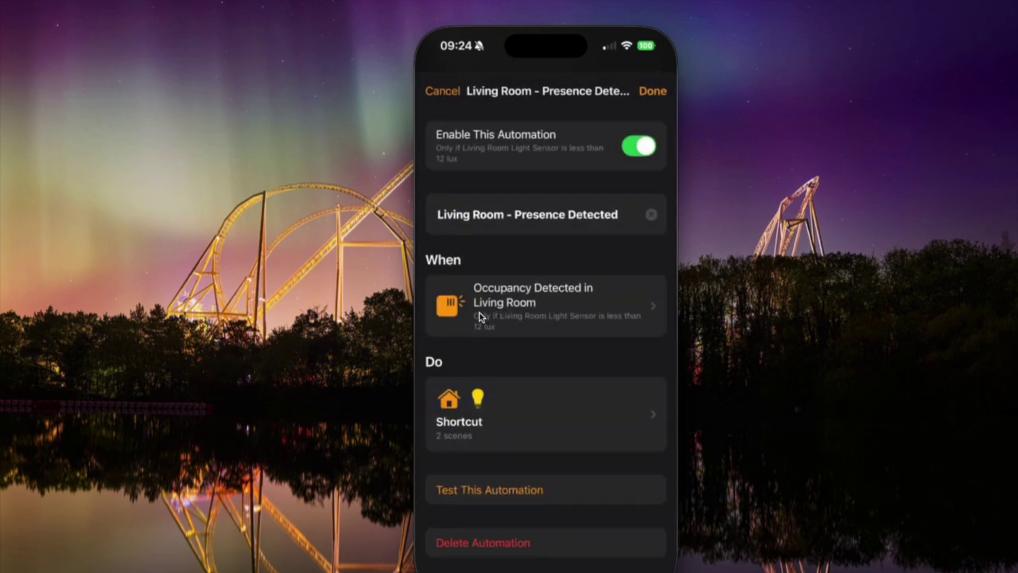